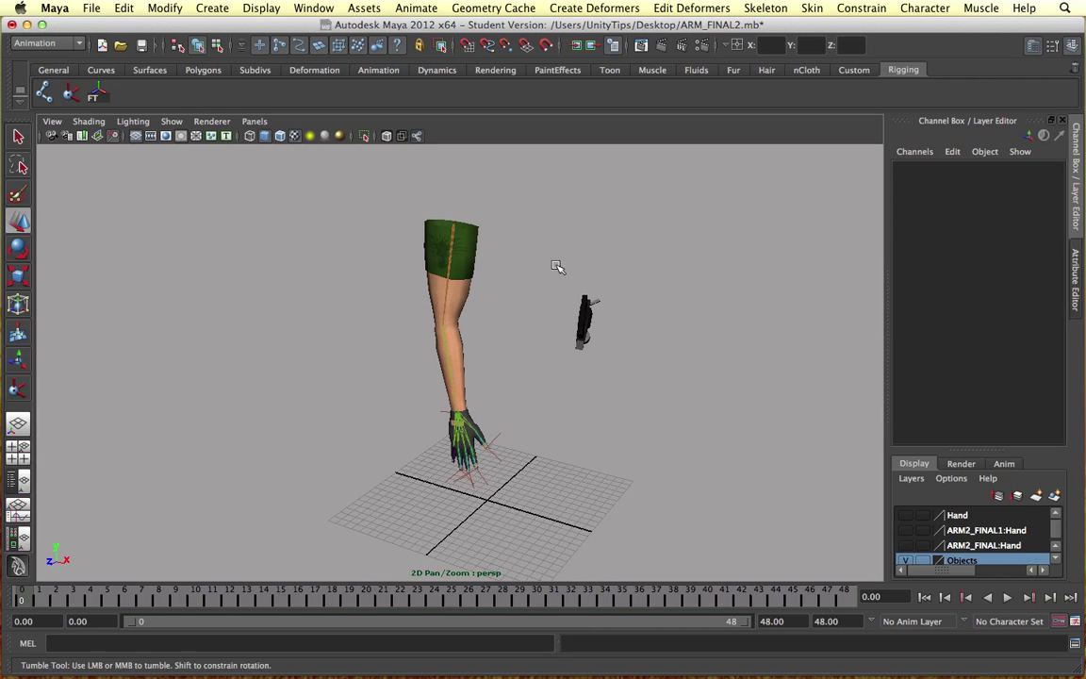
pyautogui.moveTo(389, 223); pyautogui.dragTo(524, 480)
pyautogui.click(500, 418)
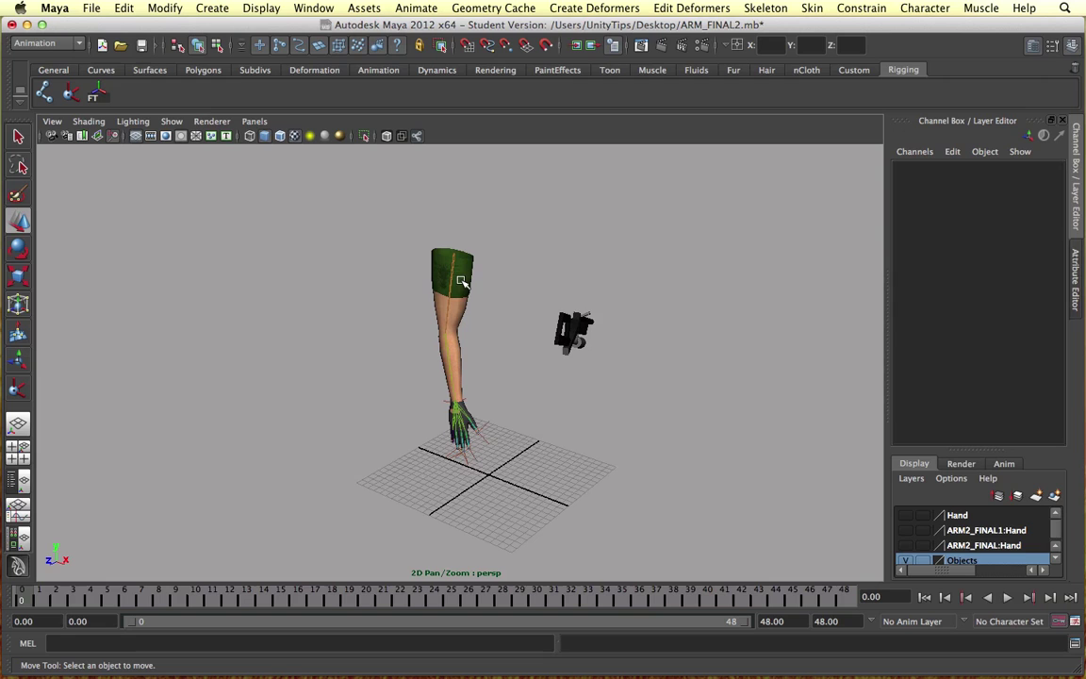
pyautogui.keyDown('alt'); pyautogui.moveTo(488, 250); pyautogui.dragTo(489, 389, button='right'); pyautogui.keyUp('alt')
pyautogui.click(455, 413)
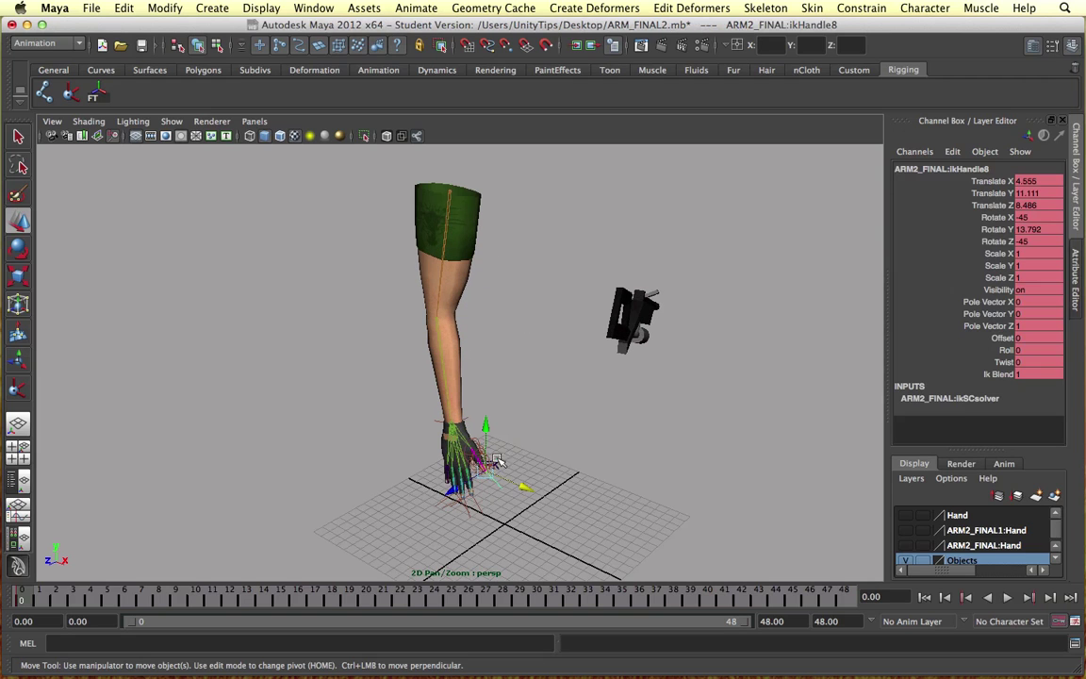
pyautogui.click(520, 505)
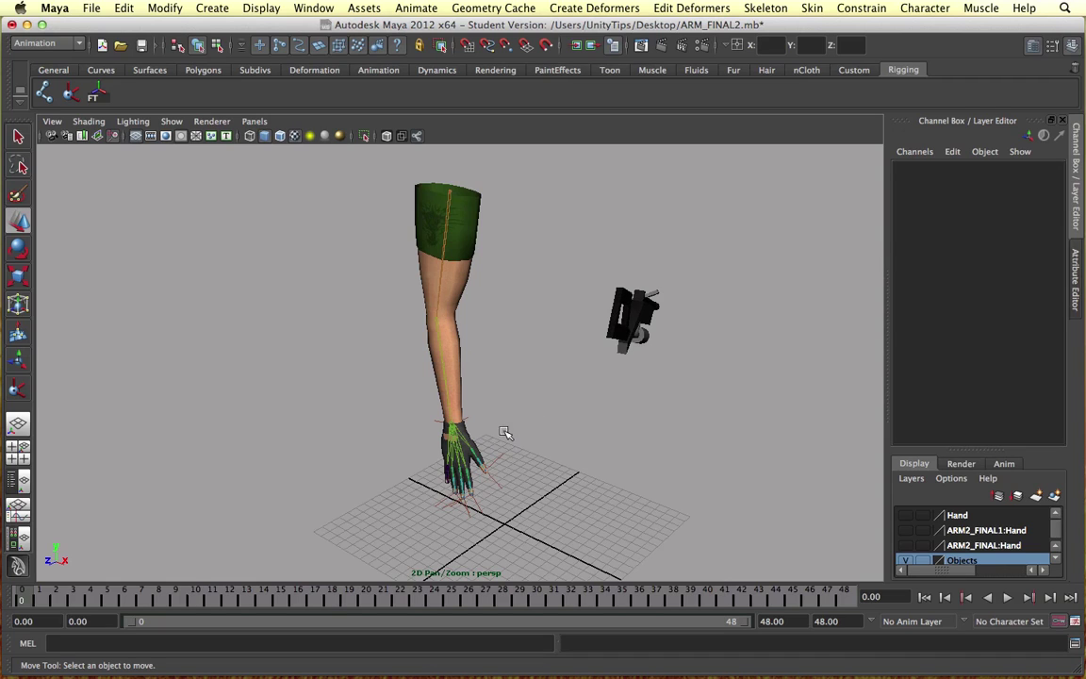
# Step: Duplicate the arm mesh and move the copy along Z, away from the rigged arm
pyautogui.click(466, 223)
pyautogui.press('super+d')
pyautogui.moveTo(412, 436); pyautogui.dragTo(509, 382)
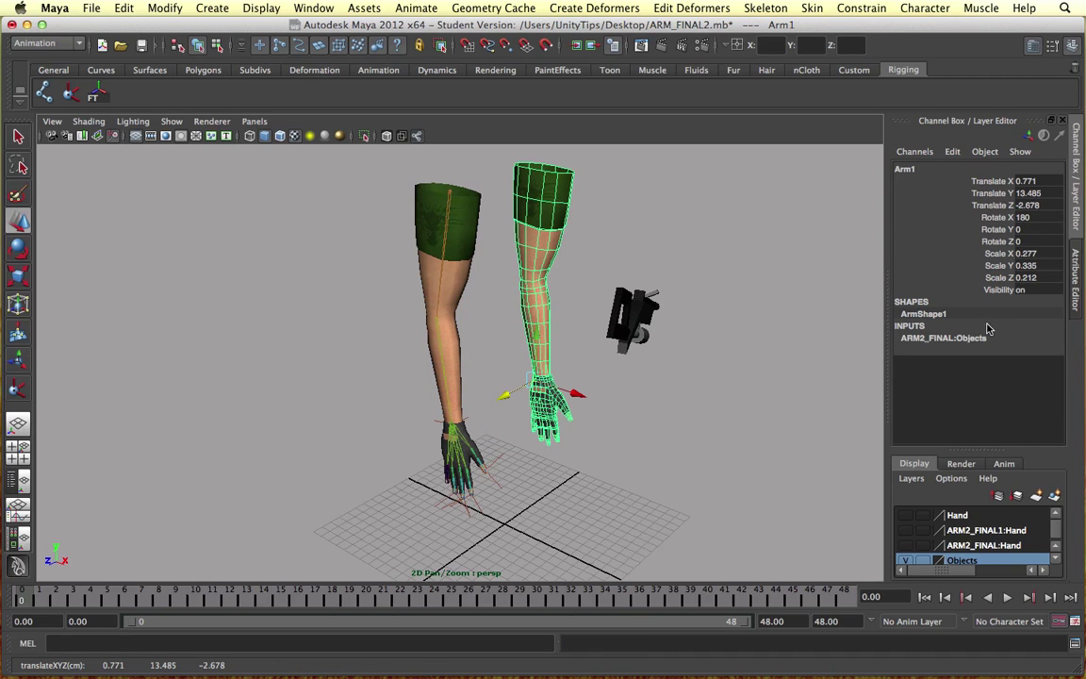
# Step: Flip the copied arm into an opposite arm by setting Rotate Y to 180 and Scale X to -0.277
pyautogui.doubleClick(1022, 230)
pyautogui.press('Tab')
pyautogui.press('Tab')
pyautogui.click(1018, 252)
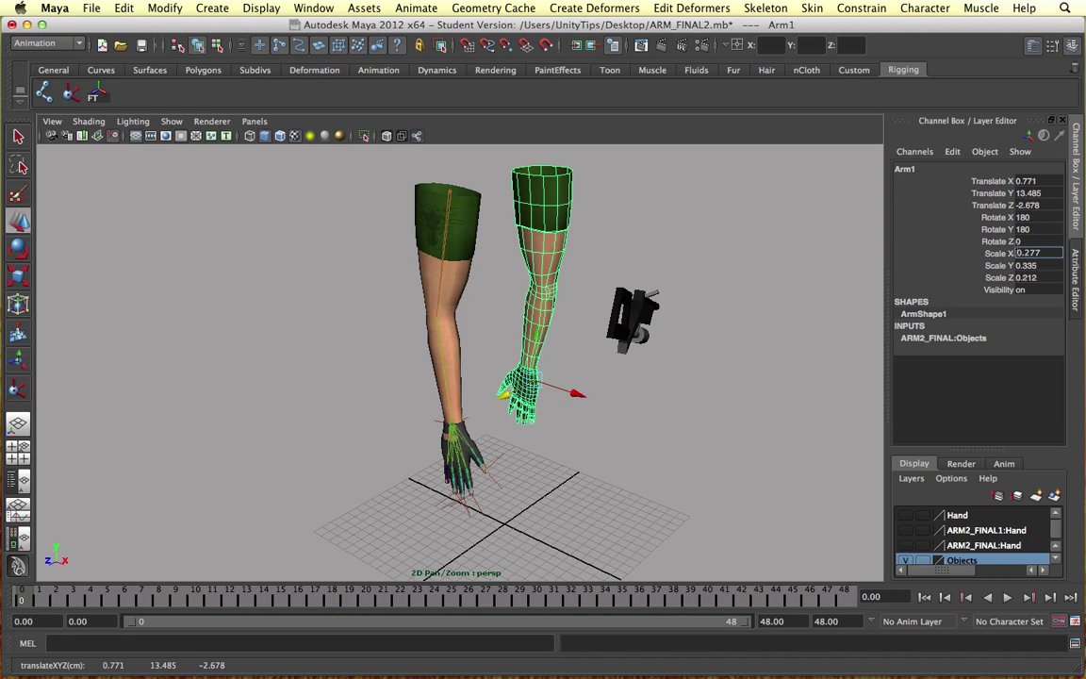
pyautogui.press('Return')
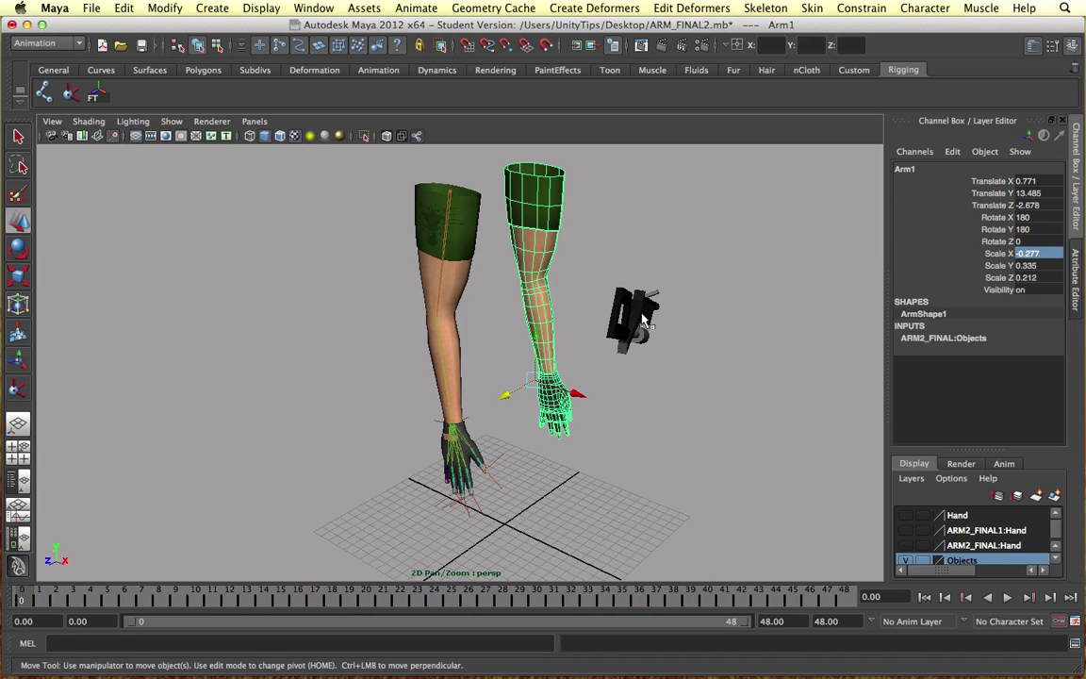
pyautogui.click(557, 303)
# Step: Mirror the arm skeleton from its root joint across XY with the Orientation function, keeping left/right as the replacement names
pyautogui.keyDown('alt'); pyautogui.moveTo(557, 303); pyautogui.dragTo(563, 335); pyautogui.keyUp('alt')
pyautogui.scroll(4, 563, 335)
pyautogui.keyDown('alt'); pyautogui.moveTo(587, 305); pyautogui.dragTo(592, 257, button='middle'); pyautogui.keyUp('alt')
pyautogui.scroll(2, 591, 257)
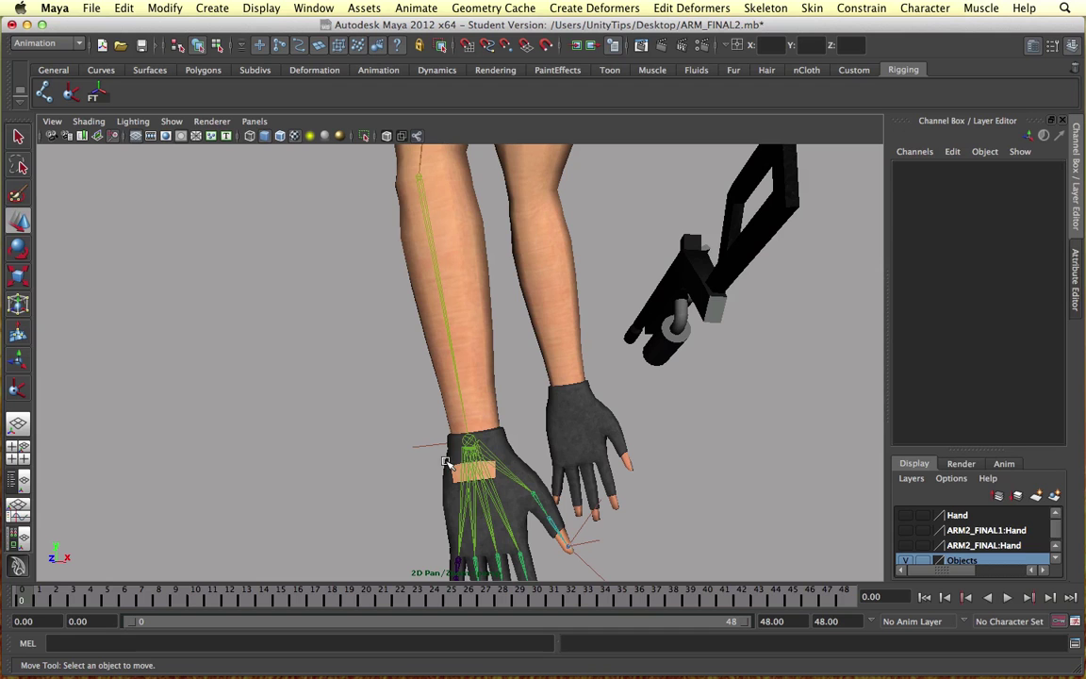
pyautogui.keyDown('alt'); pyautogui.moveTo(557, 459); pyautogui.dragTo(439, 394); pyautogui.keyUp('alt')
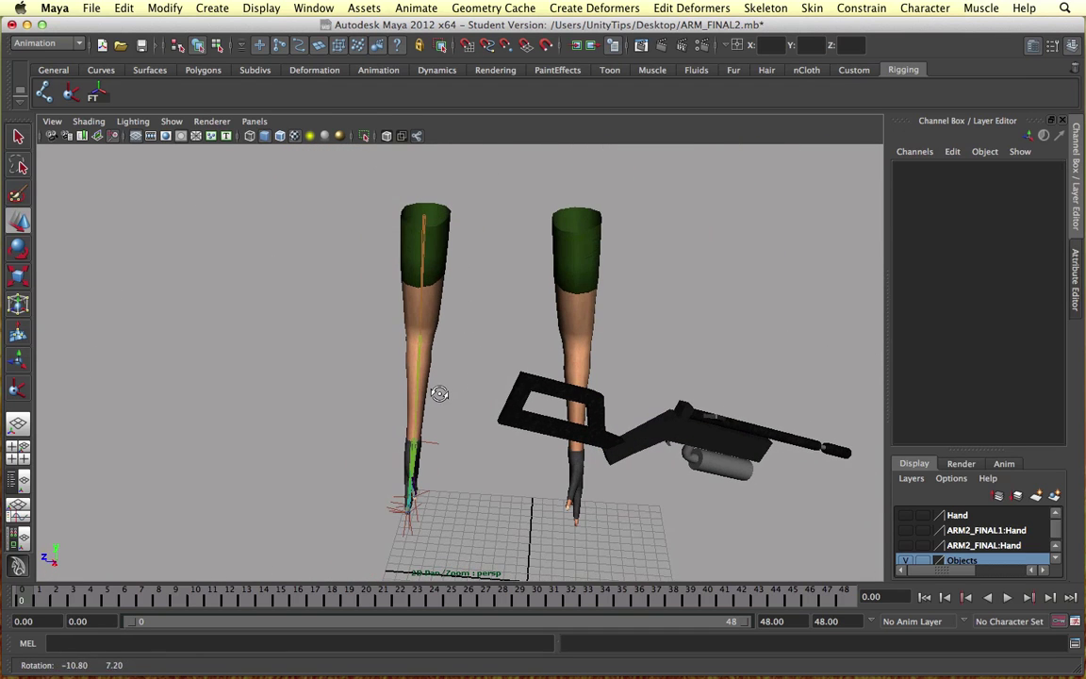
pyautogui.click(425, 215)
pyautogui.keyDown('alt'); pyautogui.moveTo(434, 259); pyautogui.dragTo(517, 226); pyautogui.keyUp('alt')
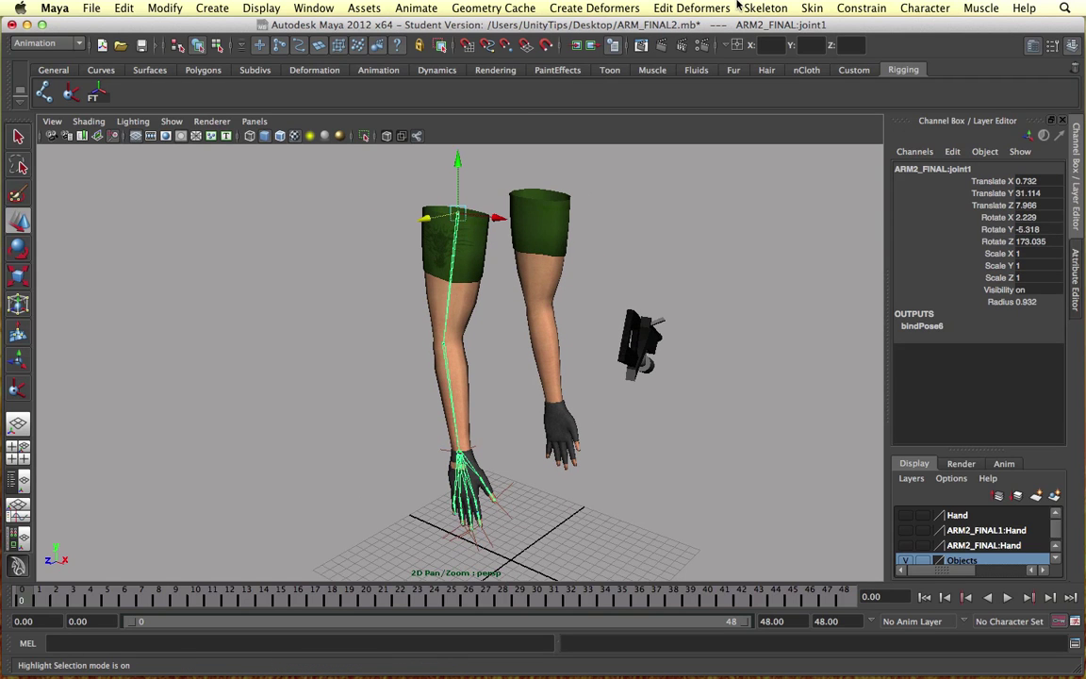
pyautogui.click(764, 8)
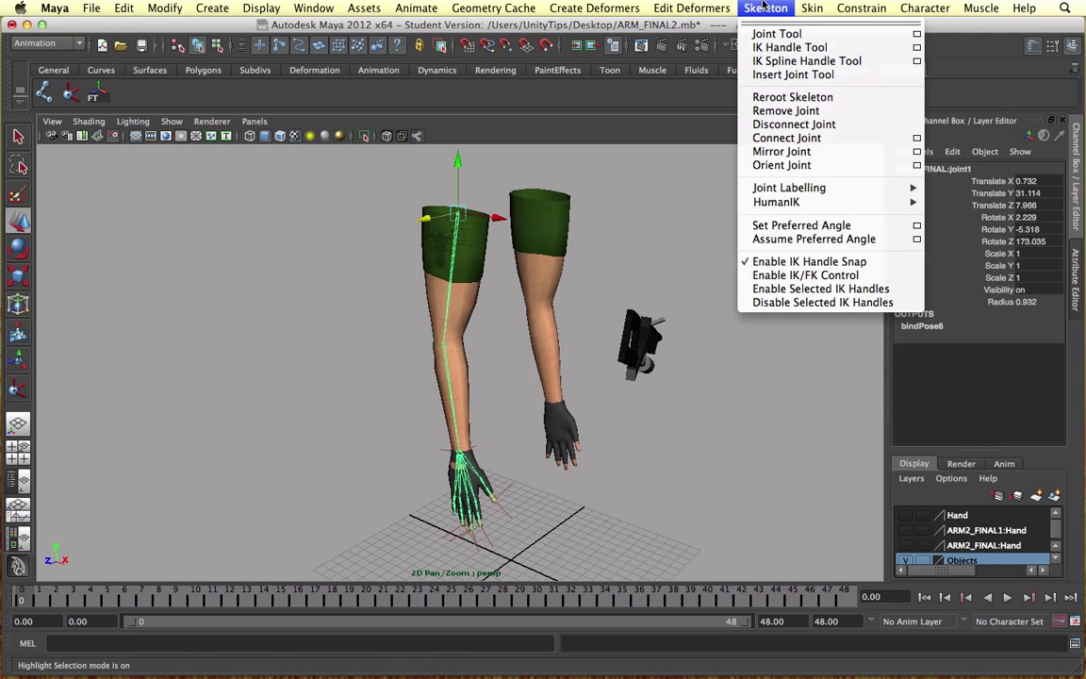
pyautogui.click(818, 151)
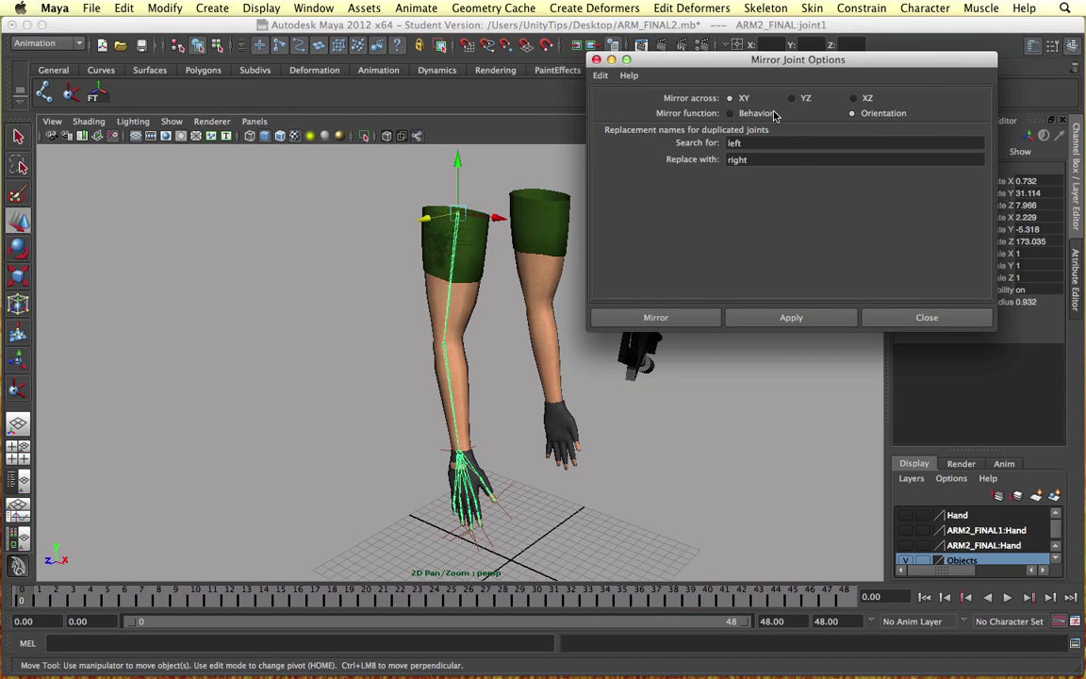
pyautogui.doubleClick(736, 142)
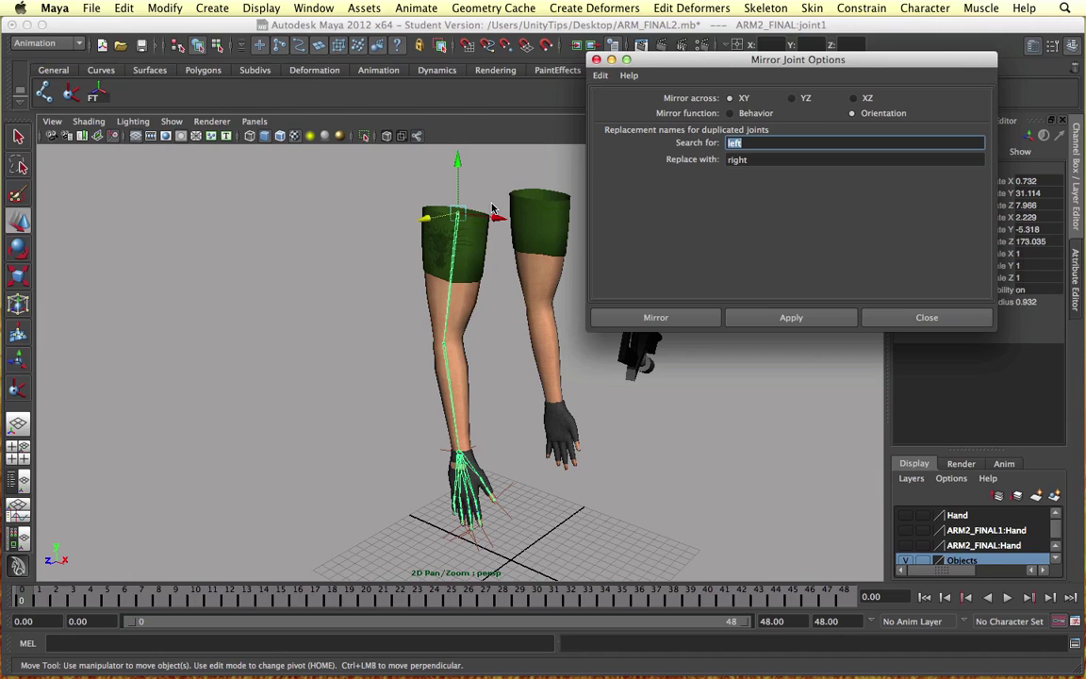
pyautogui.doubleClick(750, 159)
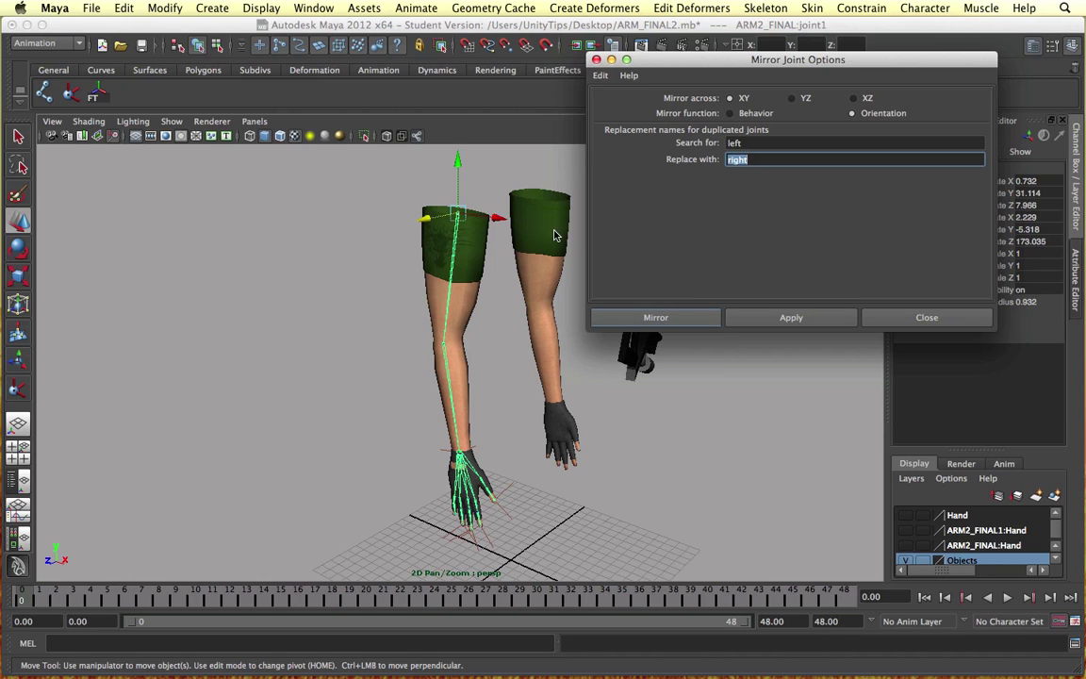
pyautogui.click(657, 318)
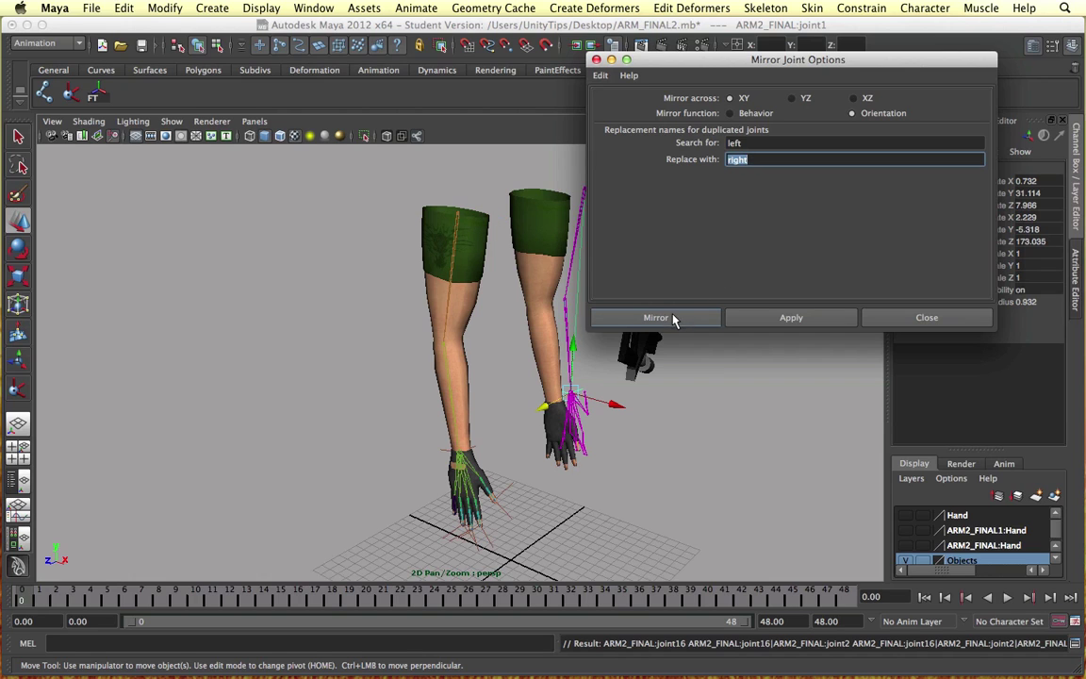
# Step: Undo the mirroring of the arm skeleton
pyautogui.moveTo(550, 407); pyautogui.dragTo(603, 392)
pyautogui.hotkey('ctrl', 'z')
pyautogui.hotkey('ctrl', 'z')
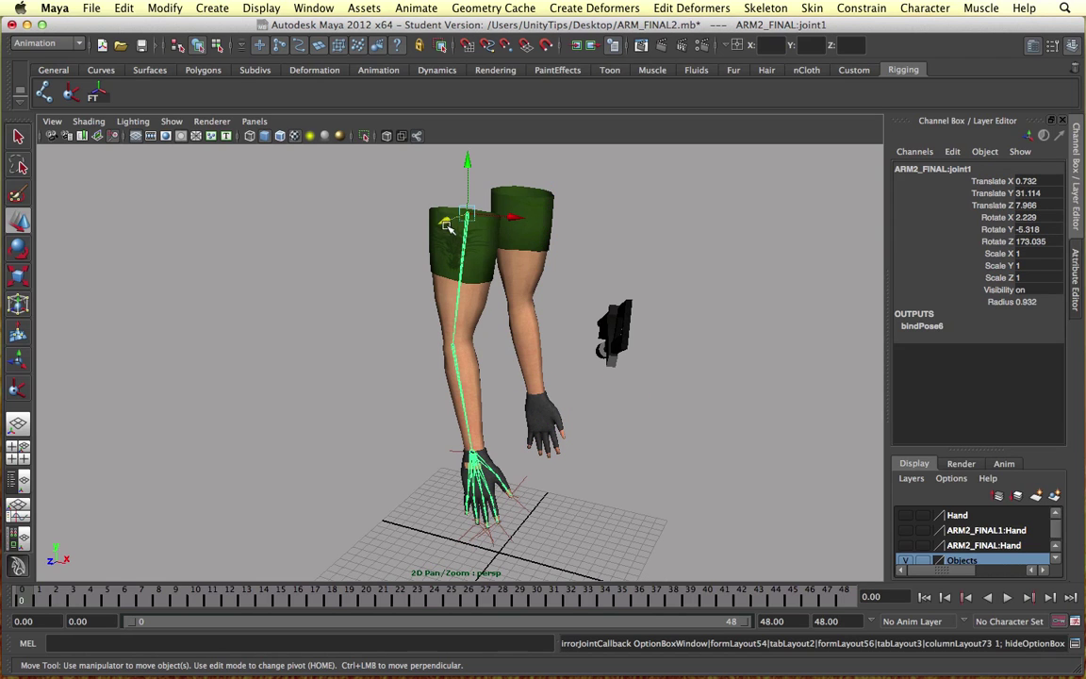
# Step: Mirror the original arm's joint chain again with the same Mirror Joint settings
pyautogui.click(766, 8)
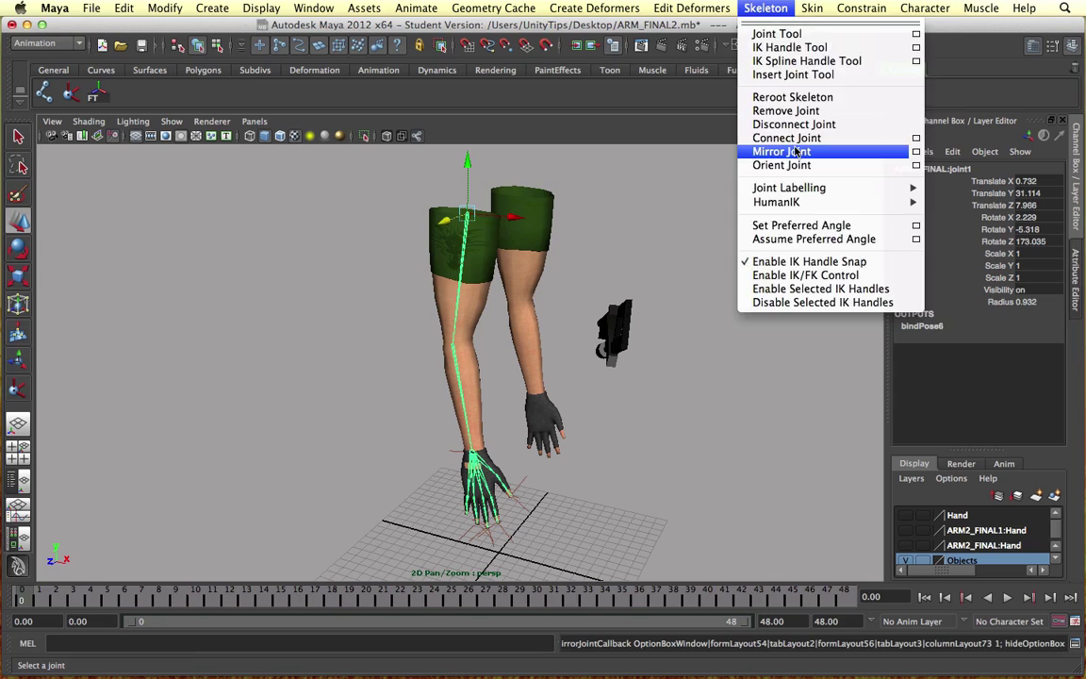
pyautogui.click(764, 149)
pyautogui.keyDown('alt'); pyautogui.moveTo(613, 335); pyautogui.dragTo(585, 403); pyautogui.keyUp('alt')
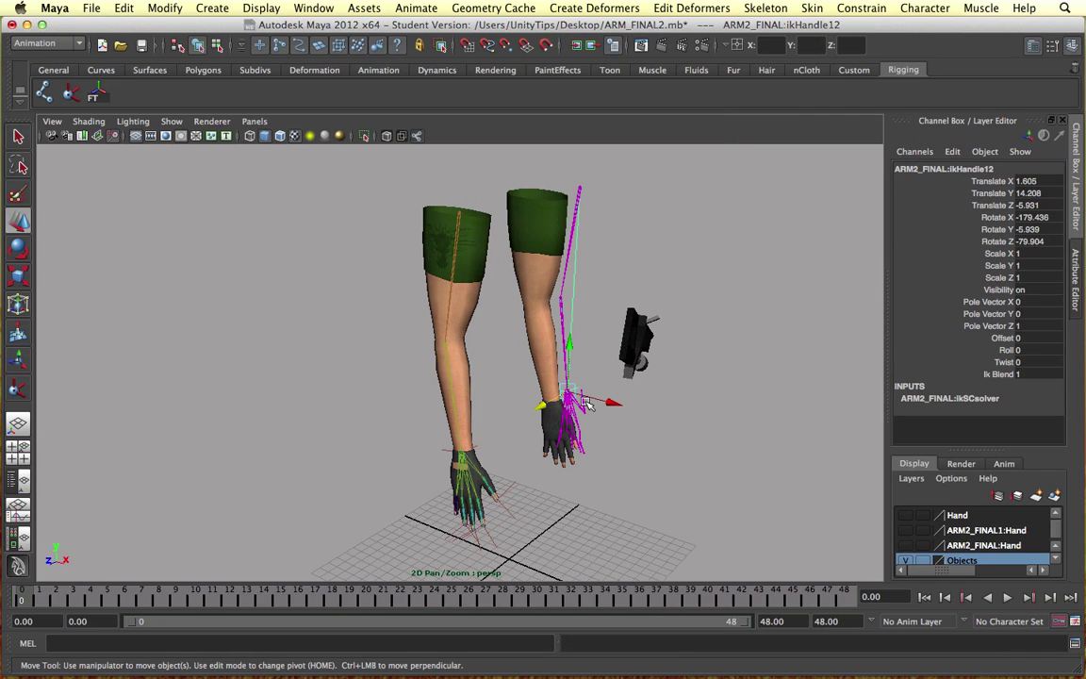
# Step: Test the mirrored skeleton by moving its wrist IK handle and undo the move
pyautogui.keyDown('alt'); pyautogui.moveTo(441, 363); pyautogui.dragTo(556, 359); pyautogui.keyUp('alt')
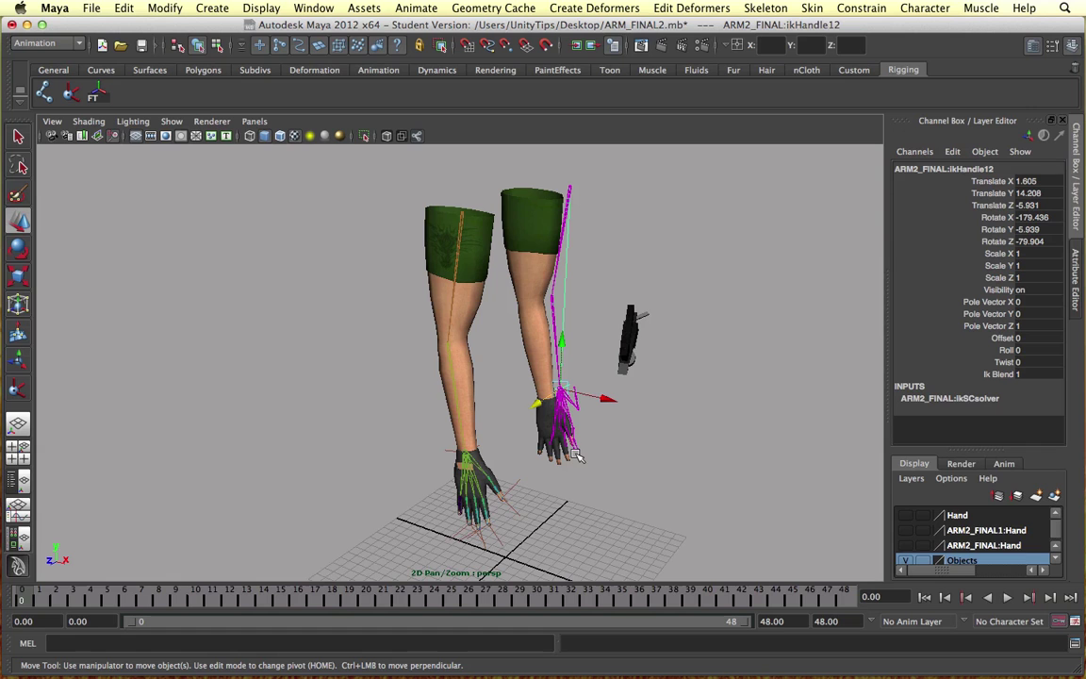
pyautogui.keyDown('alt'); pyautogui.moveTo(518, 357); pyautogui.dragTo(331, 344); pyautogui.keyUp('alt')
pyautogui.scroll(5, 434, 344)
pyautogui.click(479, 365)
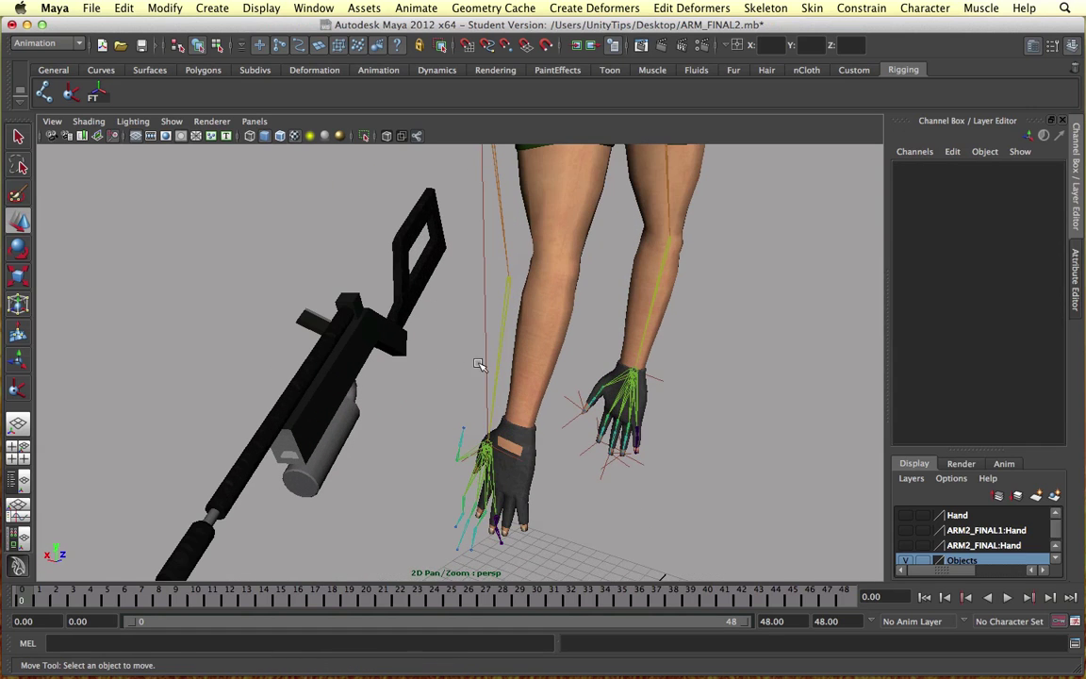
pyautogui.click(518, 456)
pyautogui.moveTo(490, 444); pyautogui.dragTo(469, 423)
pyautogui.press('super+z')
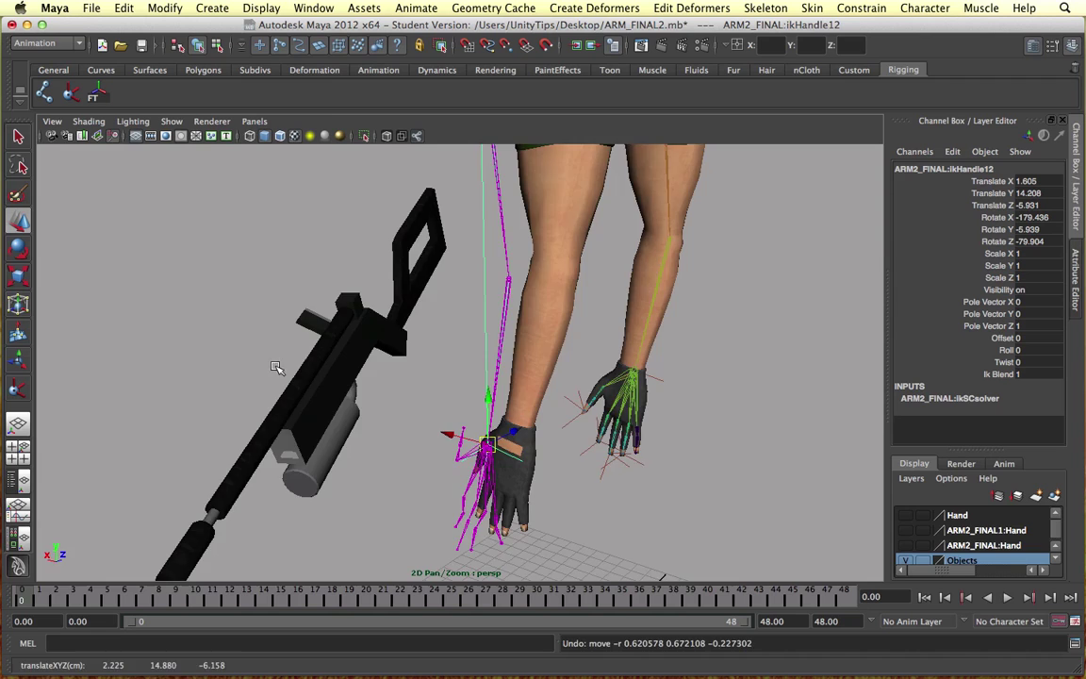
pyautogui.keyDown('alt'); pyautogui.moveTo(276, 368); pyautogui.dragTo(506, 356); pyautogui.keyUp('alt')
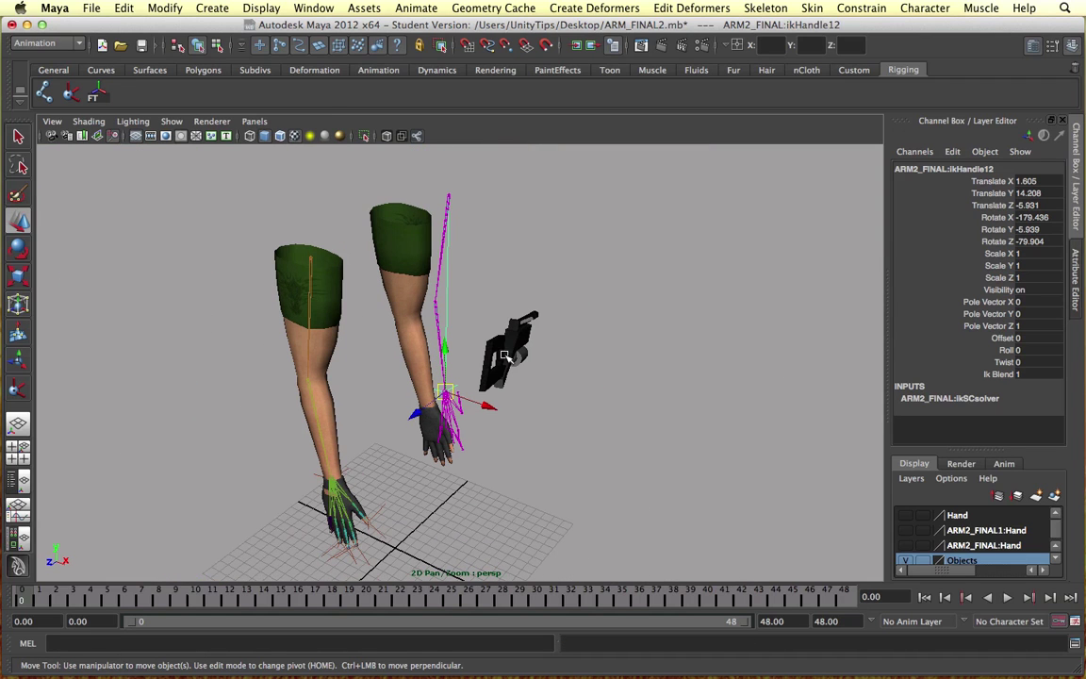
# Step: Delete the mirrored joint chain together with the flipped copy of the arm mesh
pyautogui.click(456, 195)
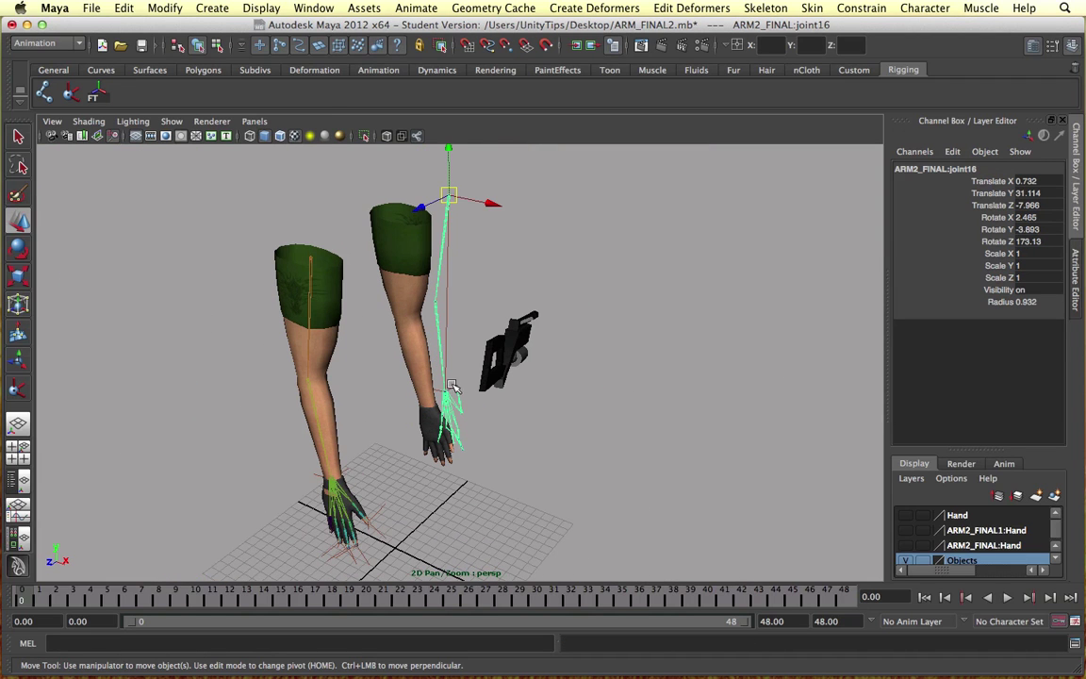
pyautogui.click(402, 247)
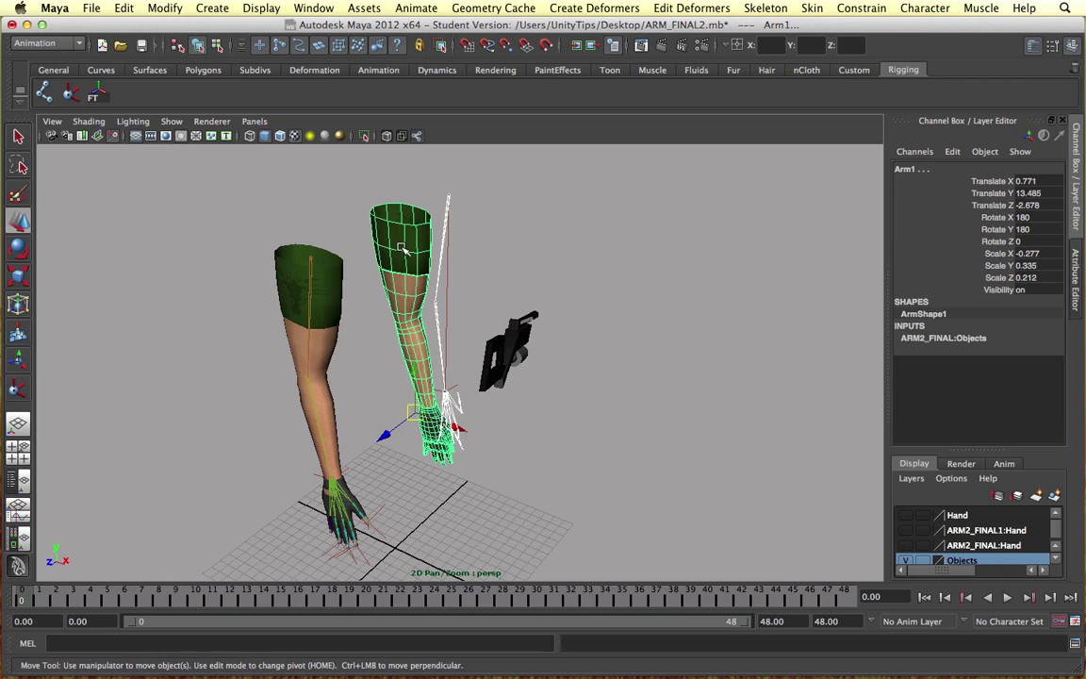
pyautogui.press('Delete')
# Step: Duplicate the whole arm rig with Duplicate Special under a new group, including the input graph, and move the two rigs apart
pyautogui.keyDown('alt'); pyautogui.moveTo(403, 283); pyautogui.dragTo(486, 253); pyautogui.keyUp('alt')
pyautogui.moveTo(315, 191); pyautogui.dragTo(496, 439)
pyautogui.scroll(3, 474, 389)
pyautogui.click(433, 233)
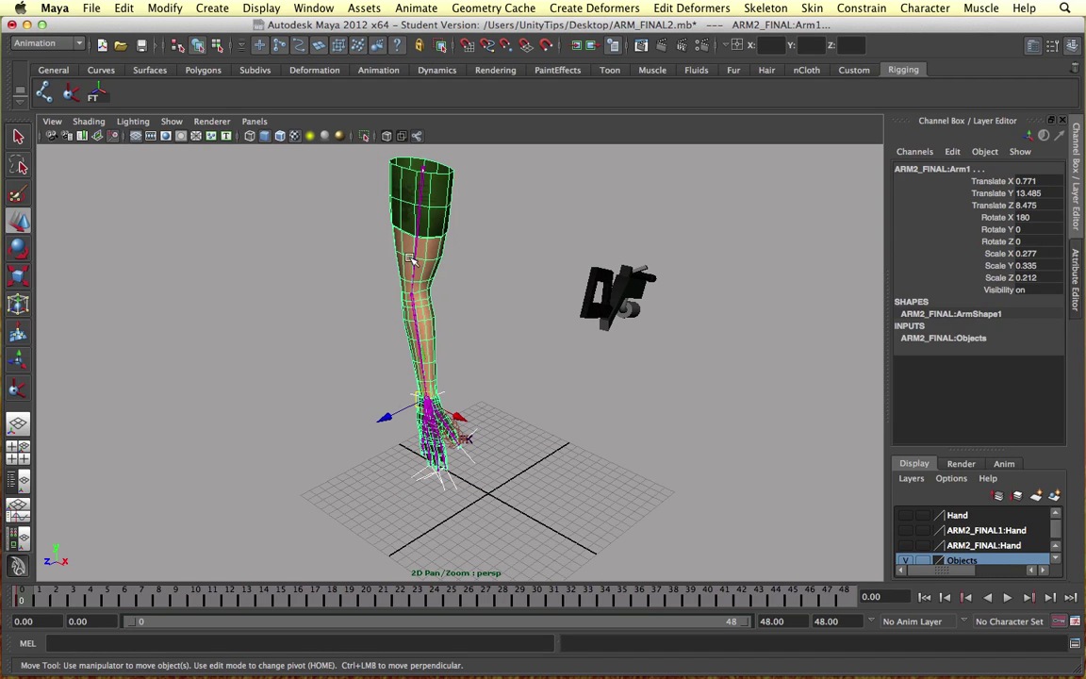
pyautogui.click(425, 166)
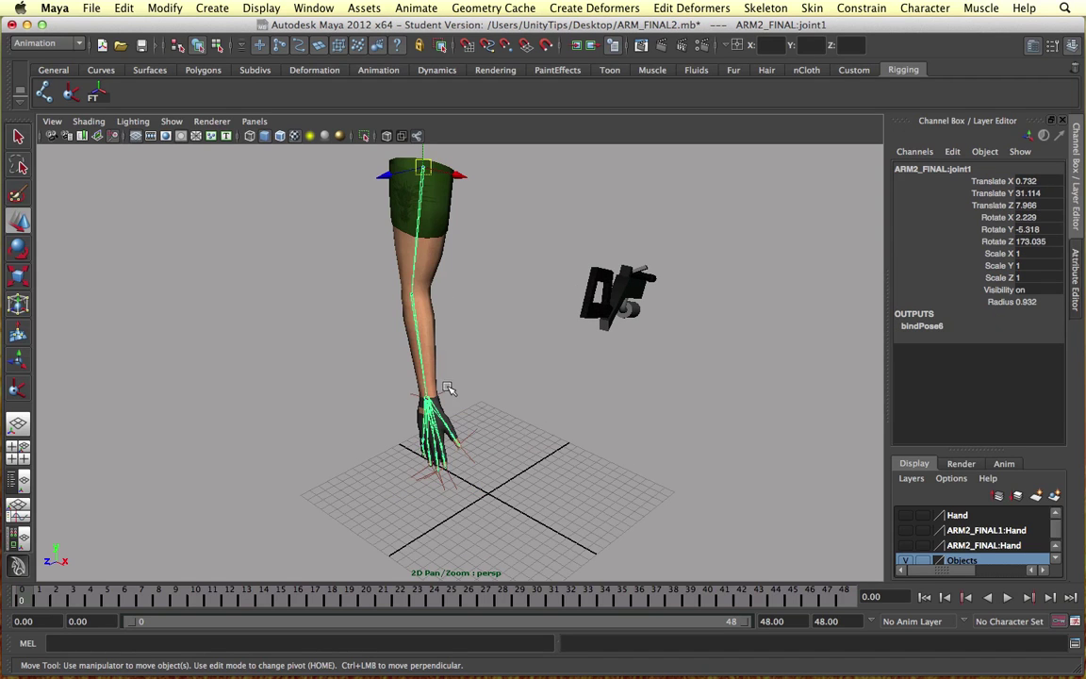
pyautogui.click(427, 215)
pyautogui.moveTo(375, 287); pyautogui.dragTo(524, 518)
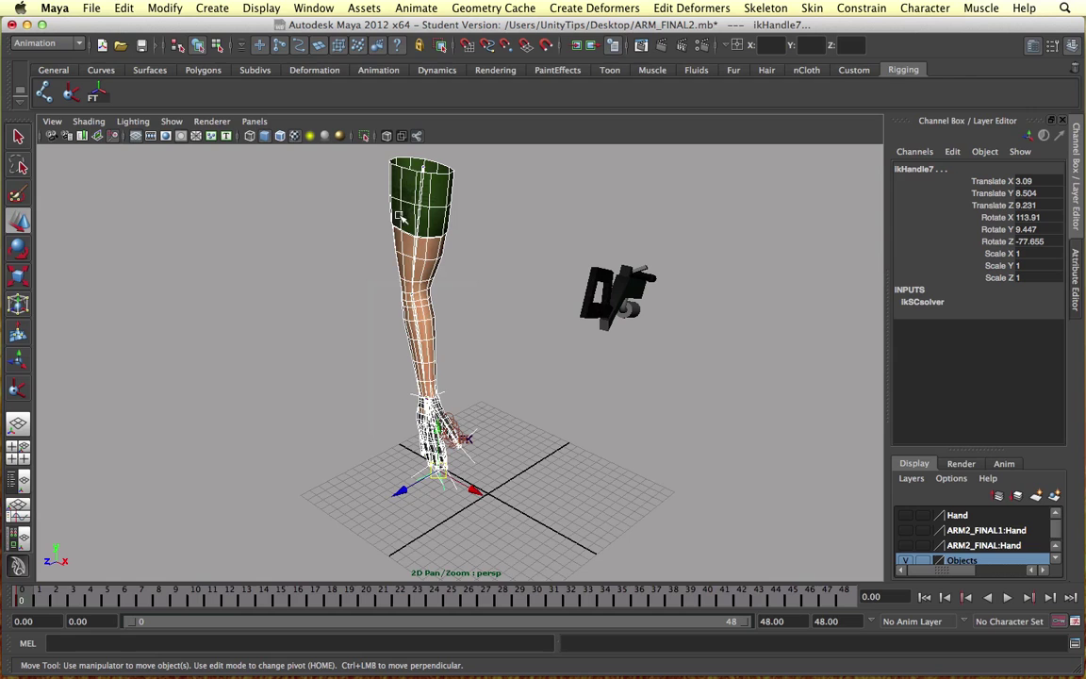
pyautogui.click(127, 8)
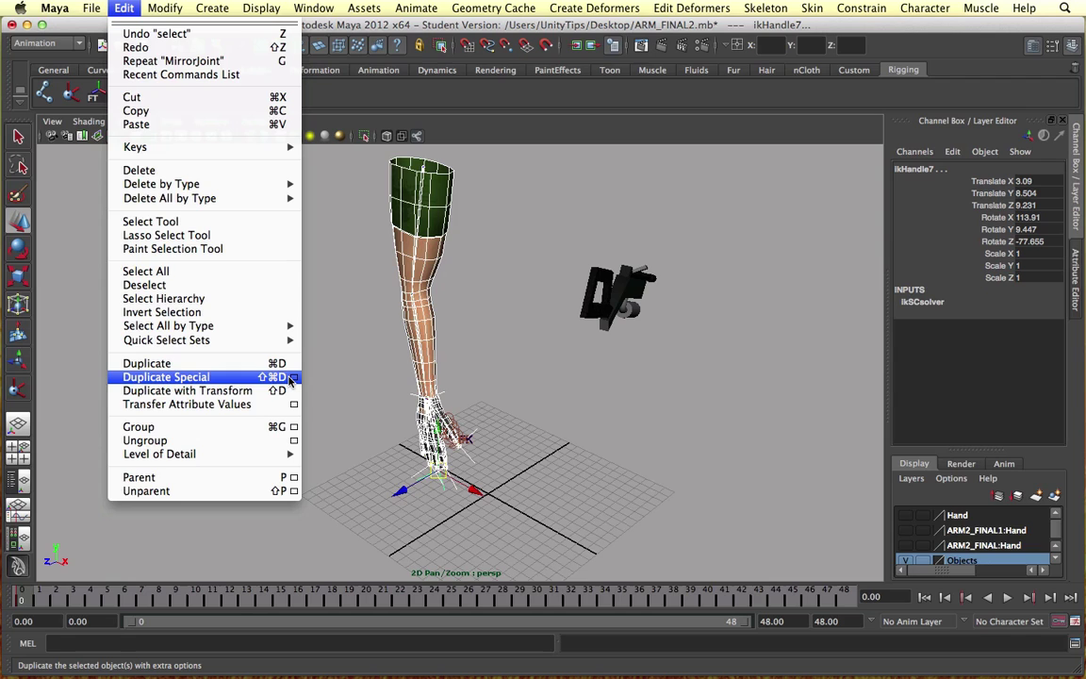
pyautogui.click(294, 377)
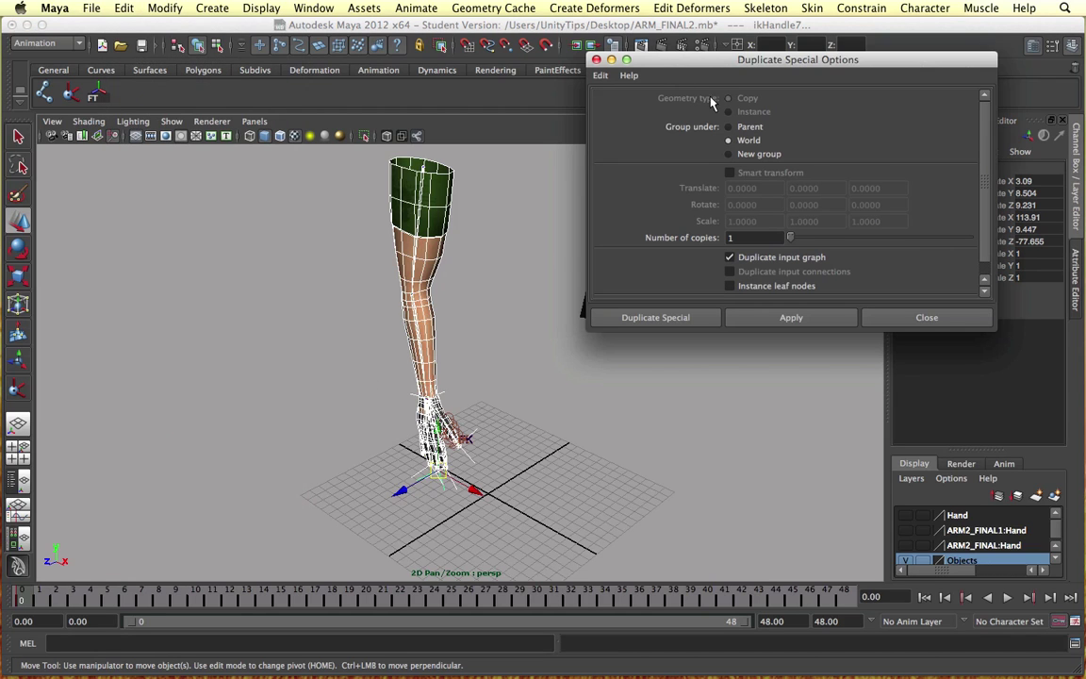
pyautogui.scroll(-1, 797, 139)
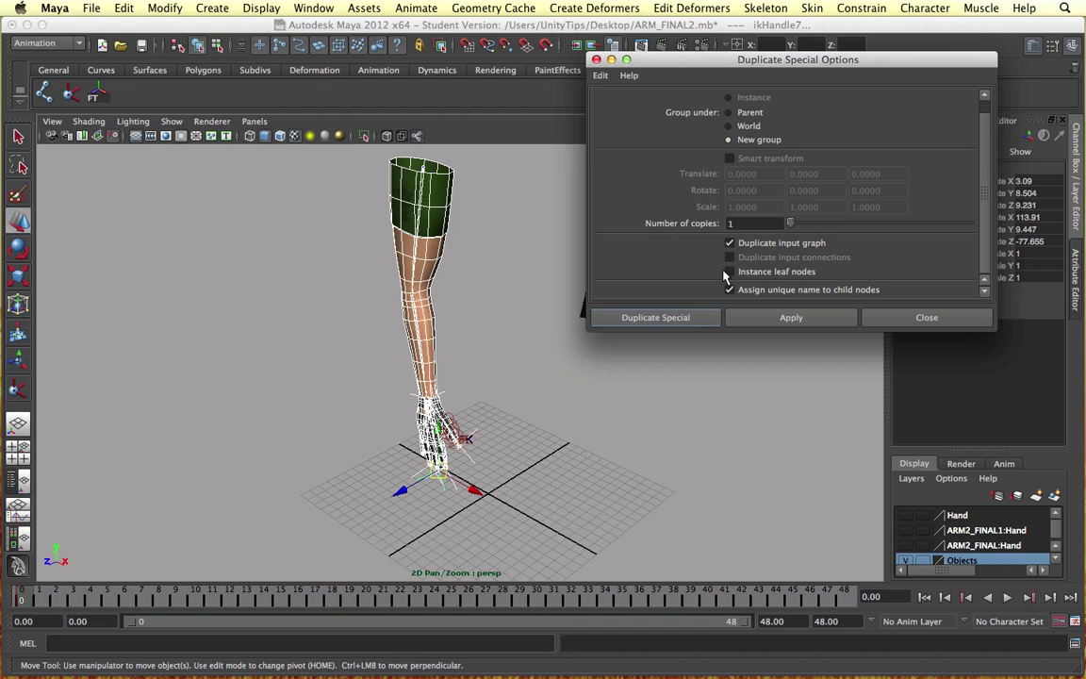
pyautogui.click(689, 316)
pyautogui.moveTo(398, 375); pyautogui.dragTo(339, 340)
pyautogui.click(226, 392)
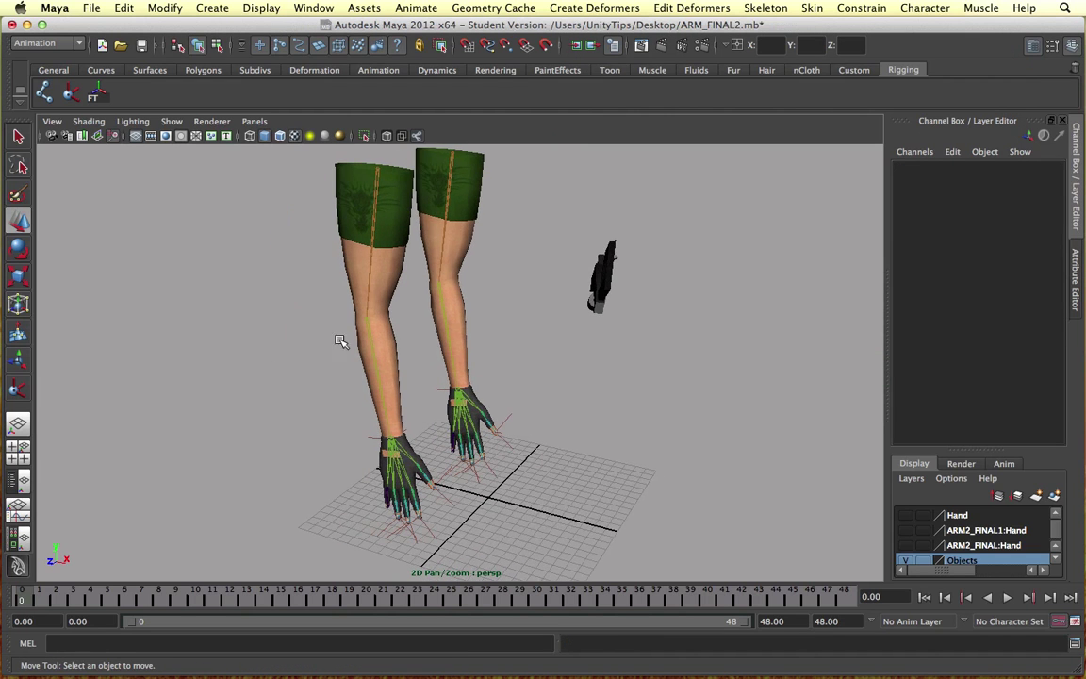
# Step: Smooth-bind the duplicated arm mesh to its own joint chain
pyautogui.click(375, 170)
pyautogui.click(375, 172)
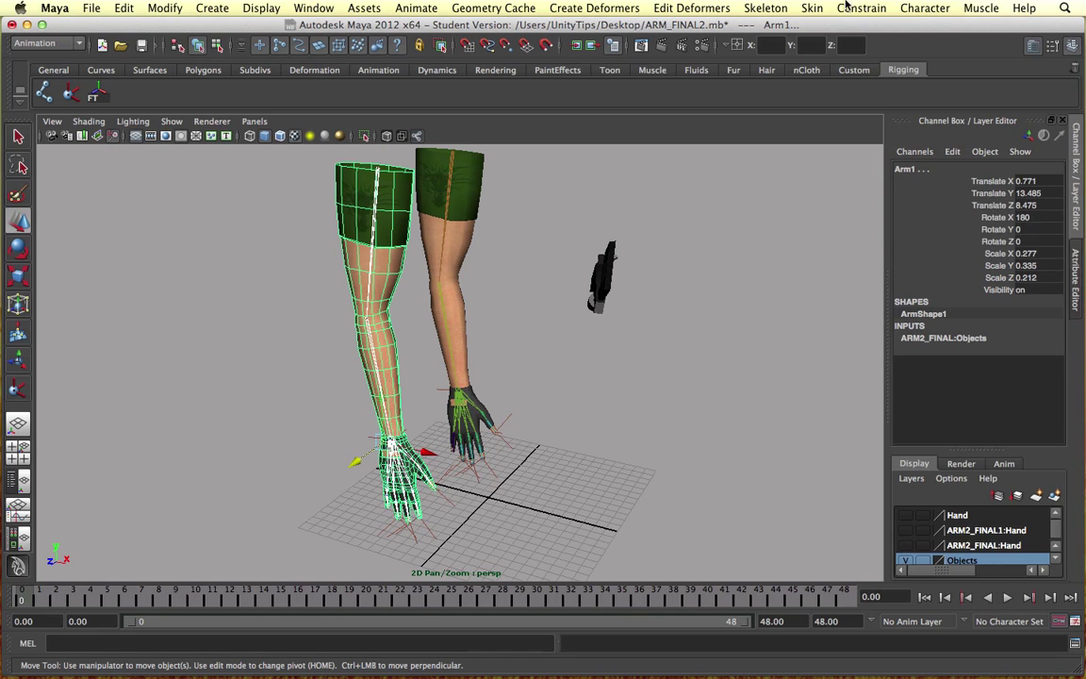
pyautogui.click(846, 5)
pyautogui.moveTo(823, 13)
pyautogui.moveTo(824, 34)
pyautogui.click(752, 43)
# Step: Test the duplicated arm's binding by moving its wrist IK handle and undo the move
pyautogui.click(375, 440)
pyautogui.keyDown('alt'); pyautogui.moveTo(385, 443); pyautogui.dragTo(497, 383); pyautogui.keyUp('alt')
pyautogui.click(484, 443)
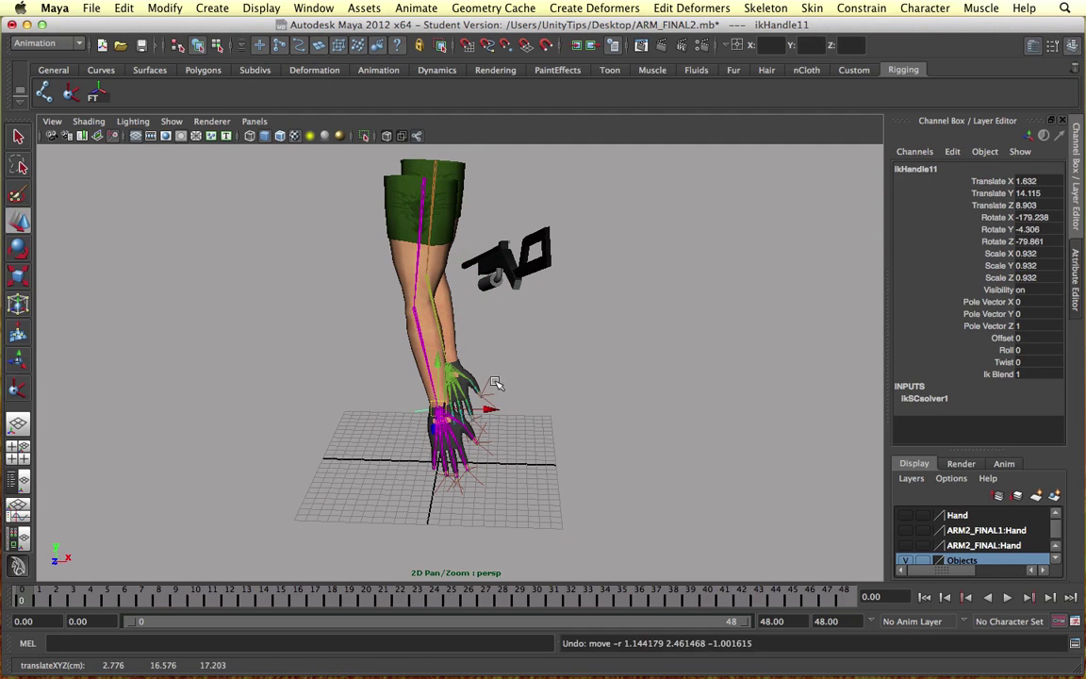
pyautogui.click(638, 364)
# Step: Examine both rigged arms from several angles and select the duplicated arm mesh
pyautogui.keyDown('alt'); pyautogui.moveTo(637, 364); pyautogui.dragTo(462, 377); pyautogui.keyUp('alt')
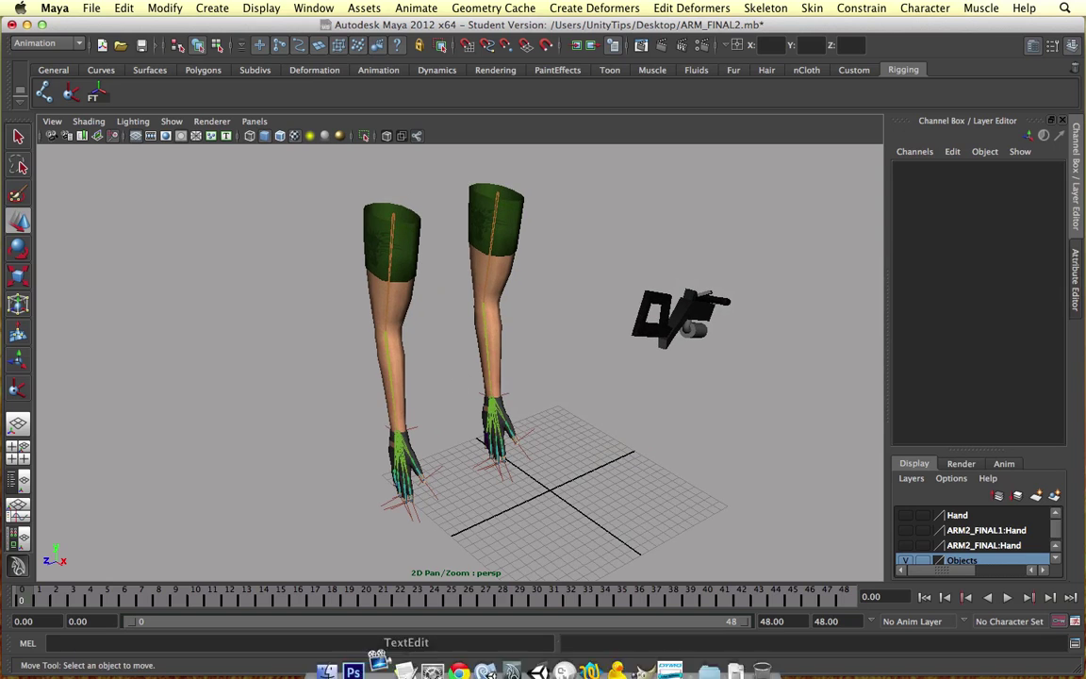
pyautogui.keyDown('alt'); pyautogui.moveTo(335, 285); pyautogui.dragTo(385, 281); pyautogui.keyUp('alt')
pyautogui.scroll(3, 476, 278)
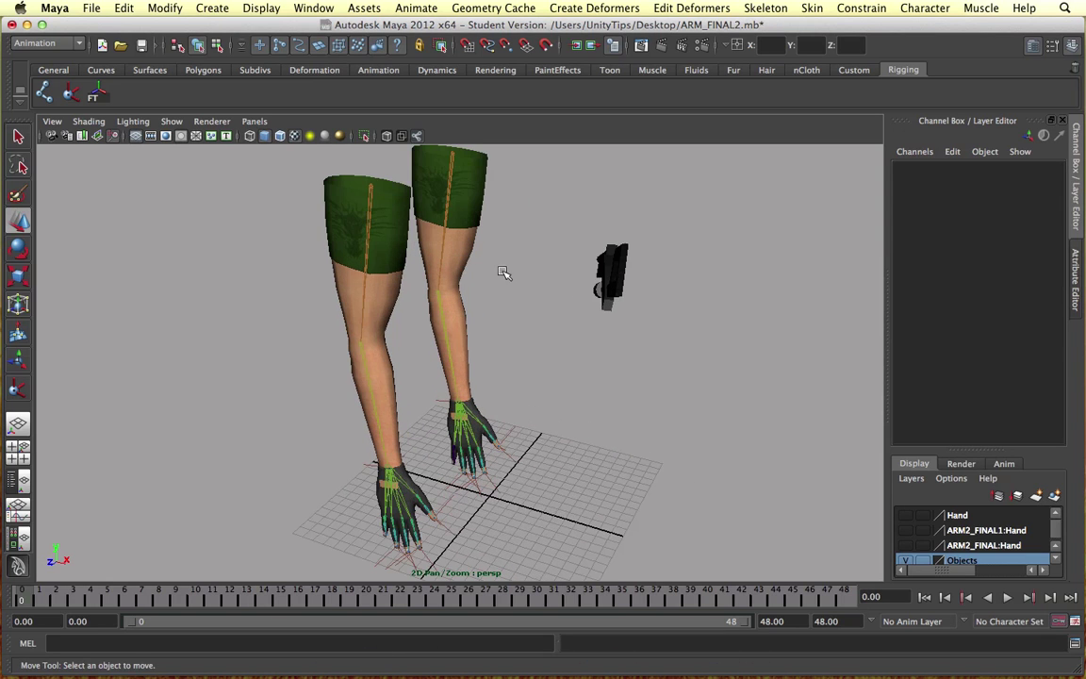
pyautogui.keyDown('alt'); pyautogui.moveTo(504, 273); pyautogui.dragTo(563, 293); pyautogui.keyUp('alt')
pyautogui.keyDown('alt'); pyautogui.moveTo(550, 340); pyautogui.dragTo(432, 339); pyautogui.keyUp('alt')
pyautogui.click(449, 265)
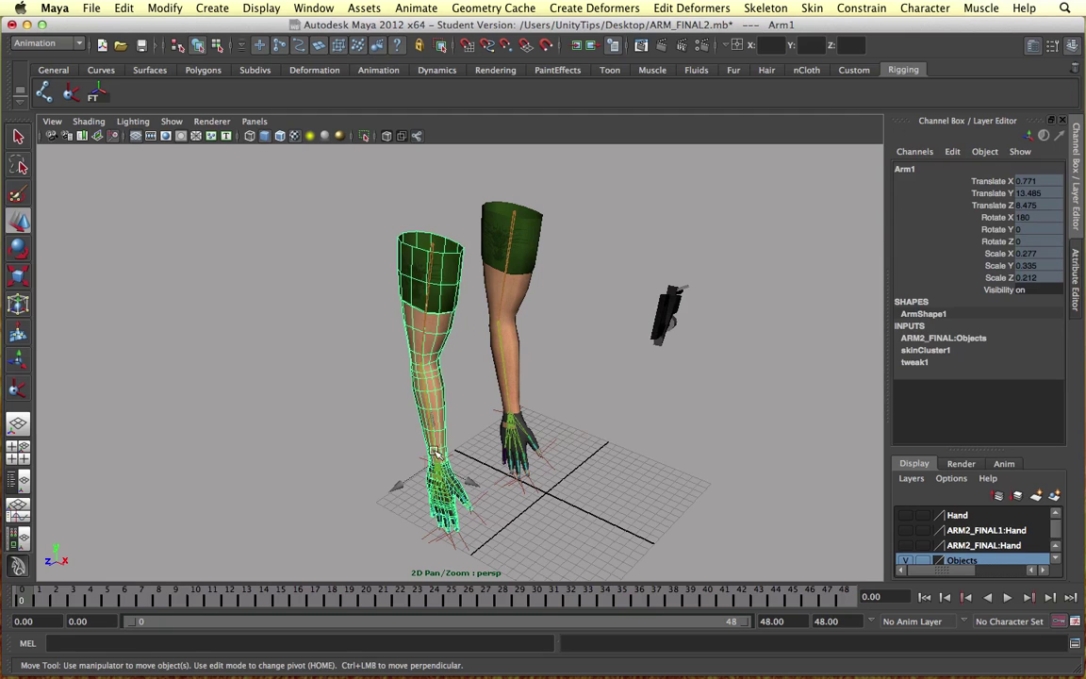
# Step: Open the Hypergraph hierarchy and select group1, the group that holds the duplicated arm rig
pyautogui.click(371, 401)
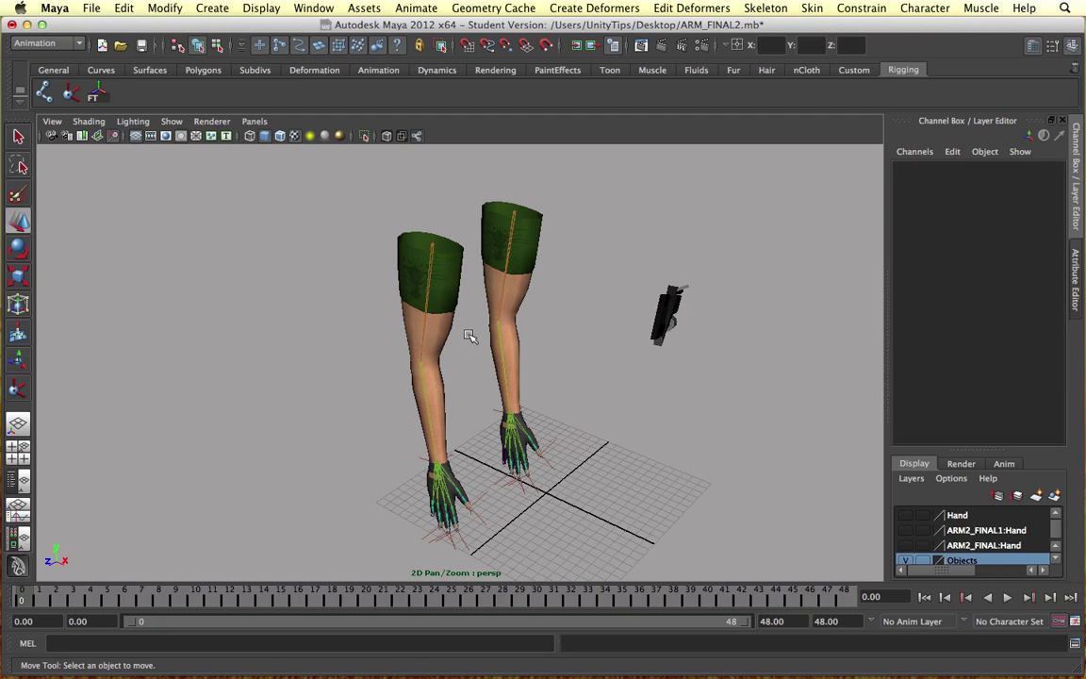
pyautogui.keyDown('alt'); pyautogui.moveTo(545, 327); pyautogui.dragTo(393, 364); pyautogui.keyUp('alt')
pyautogui.keyDown('alt'); pyautogui.moveTo(425, 414); pyautogui.dragTo(476, 350); pyautogui.keyUp('alt')
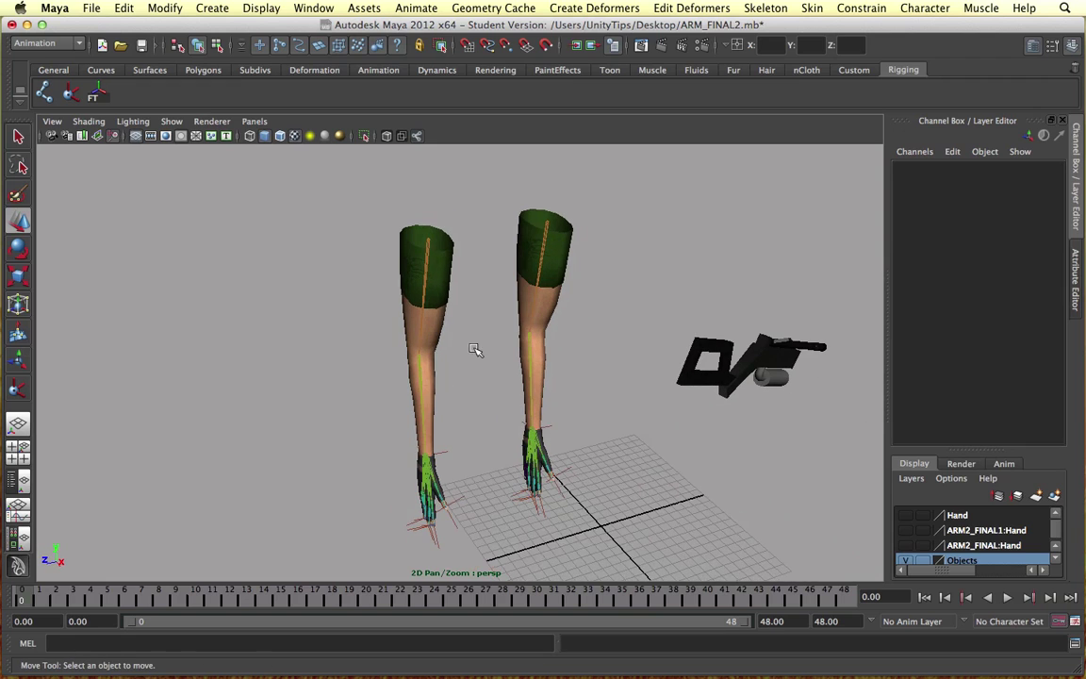
pyautogui.click(423, 243)
pyautogui.click(364, 7)
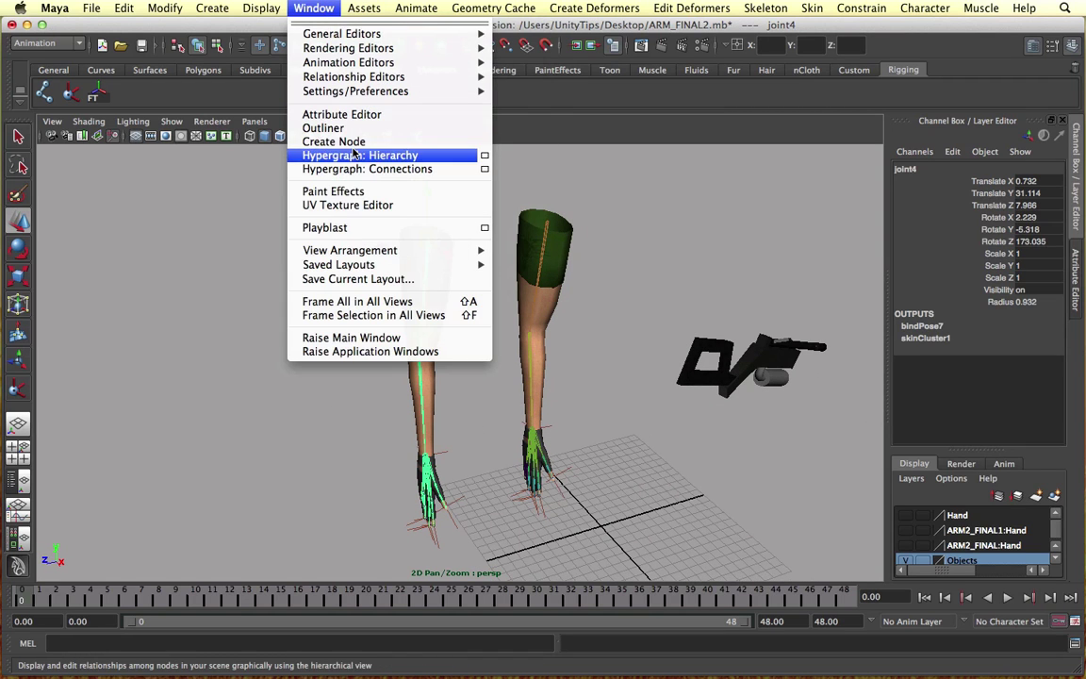
pyautogui.click(437, 154)
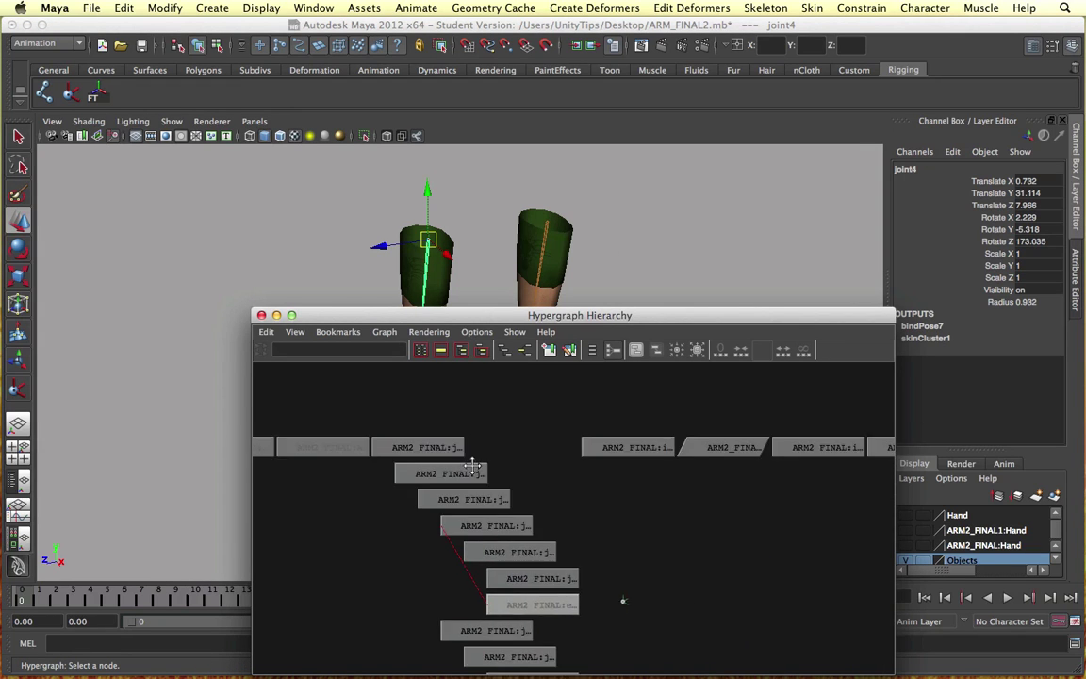
pyautogui.click(670, 474)
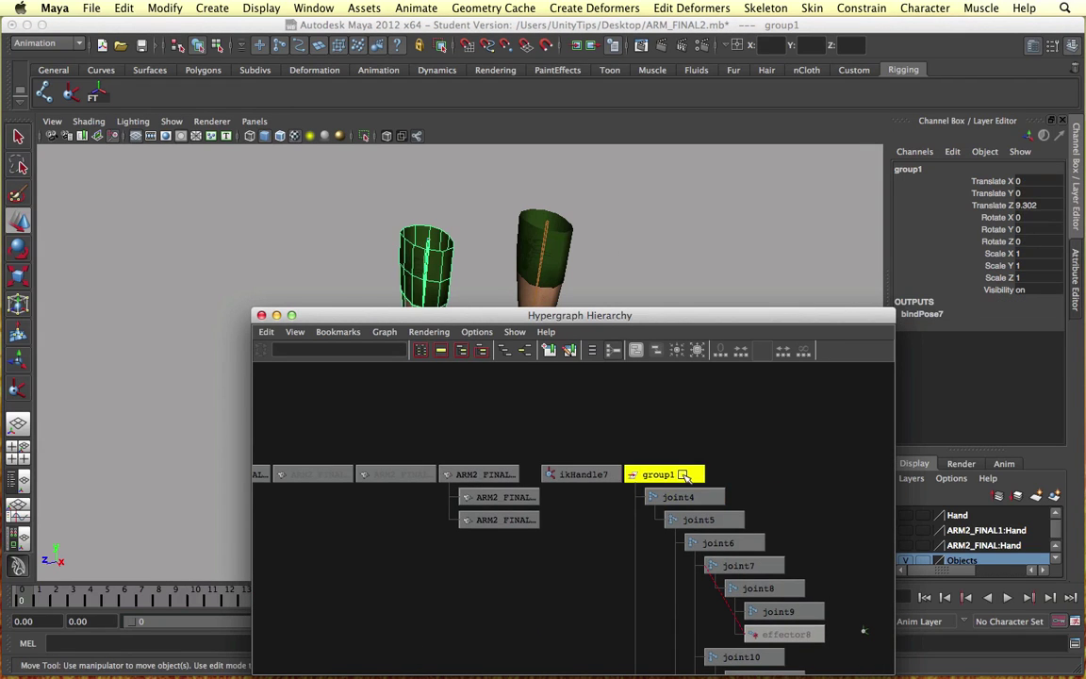
pyautogui.moveTo(522, 319); pyautogui.dragTo(799, 70)
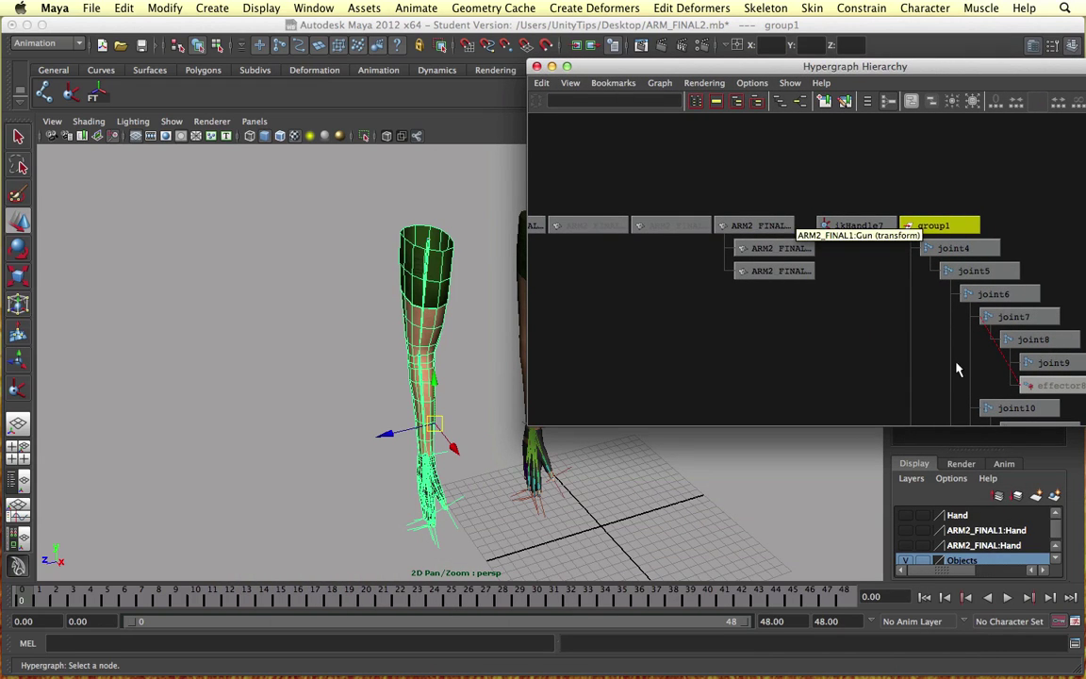
# Step: Compare the node hierarchies of the original and duplicated arm rigs in the Hypergraph and close it
pyautogui.scroll(-5, 958, 369)
pyautogui.keyDown('alt'); pyautogui.moveTo(948, 243); pyautogui.dragTo(948, 208, button='middle'); pyautogui.keyUp('alt')
pyautogui.scroll(-4, 947, 209)
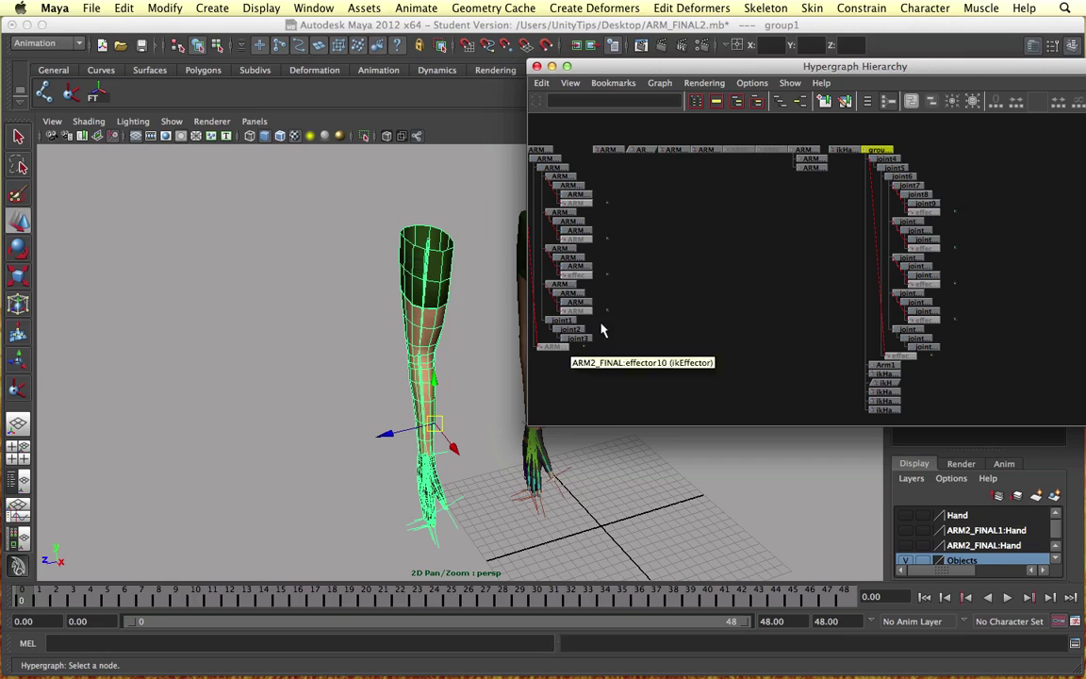
pyautogui.click(536, 66)
# Step: Delete the duplicated arm mesh together with its joint chain
pyautogui.keyDown('alt'); pyautogui.moveTo(412, 310); pyautogui.dragTo(475, 333); pyautogui.keyUp('alt')
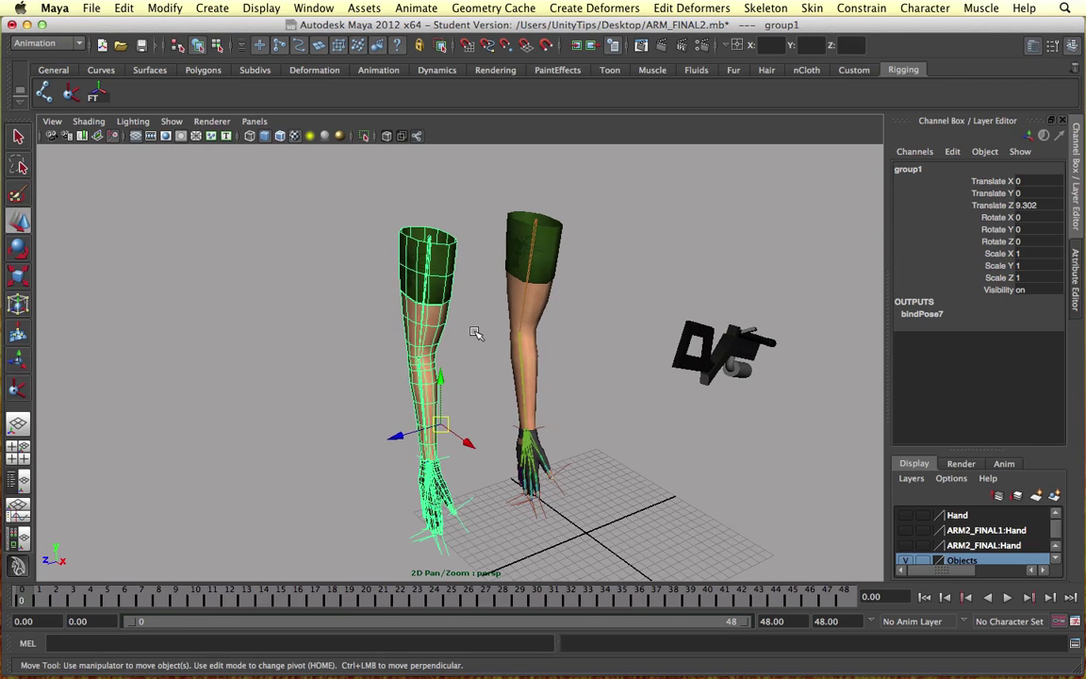
pyautogui.click(429, 372)
pyautogui.click(423, 250)
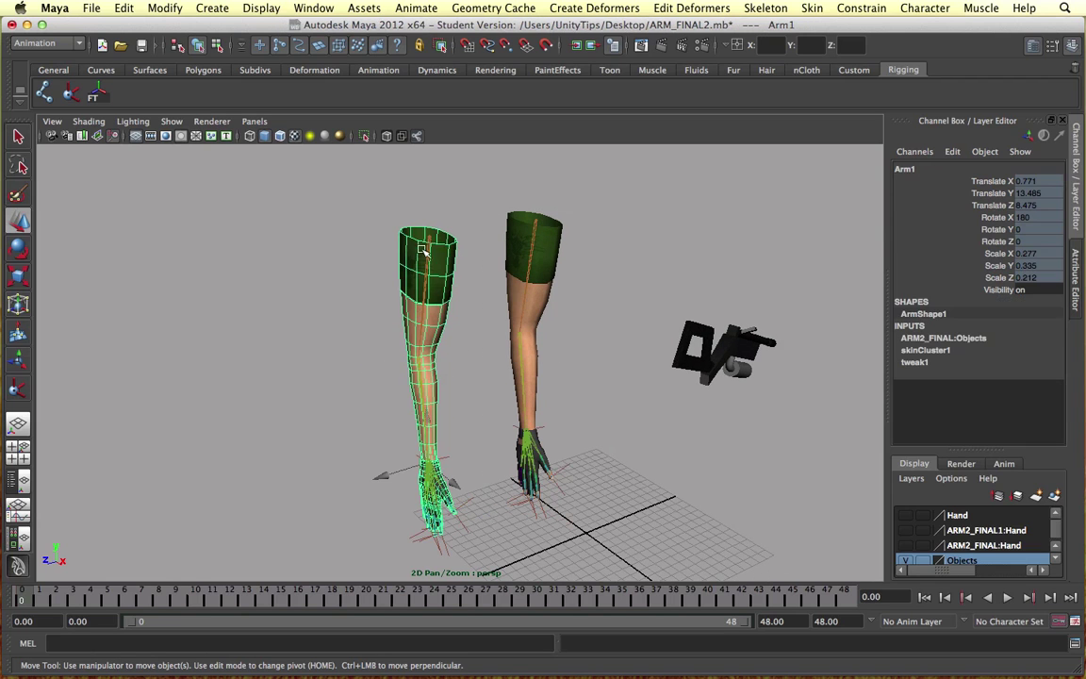
pyautogui.click(429, 240)
pyautogui.press('Delete')
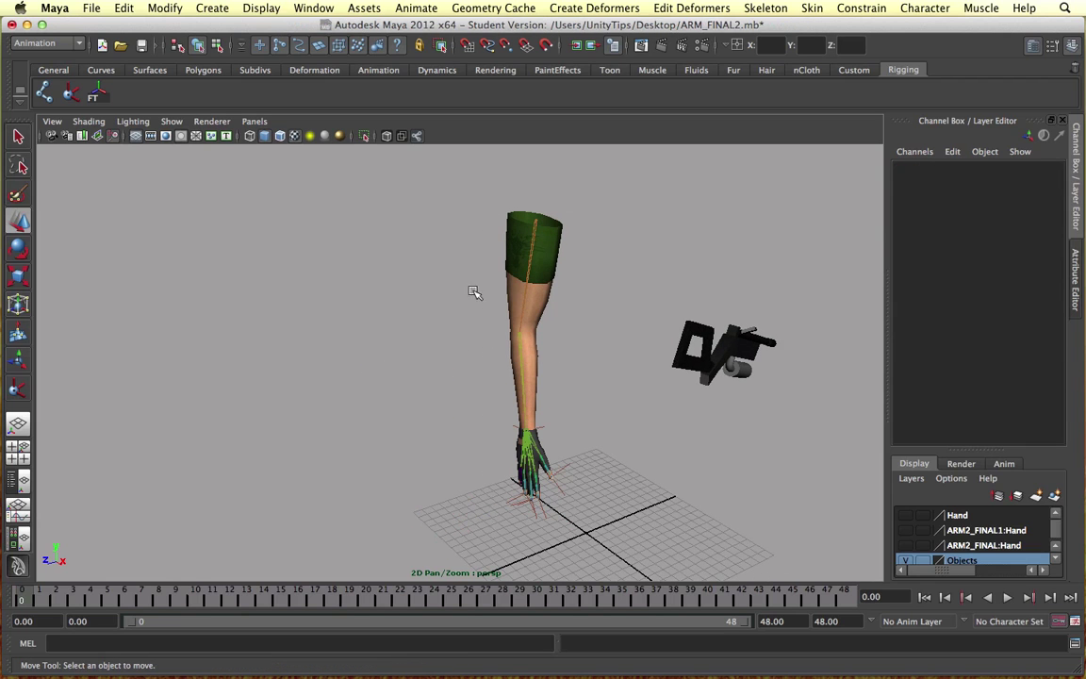
# Step: Smooth-bind the remaining arm mesh to its joint chain
pyautogui.keyDown('alt'); pyautogui.moveTo(475, 292); pyautogui.dragTo(480, 413); pyautogui.keyUp('alt')
pyautogui.click(501, 408)
pyautogui.click(443, 361)
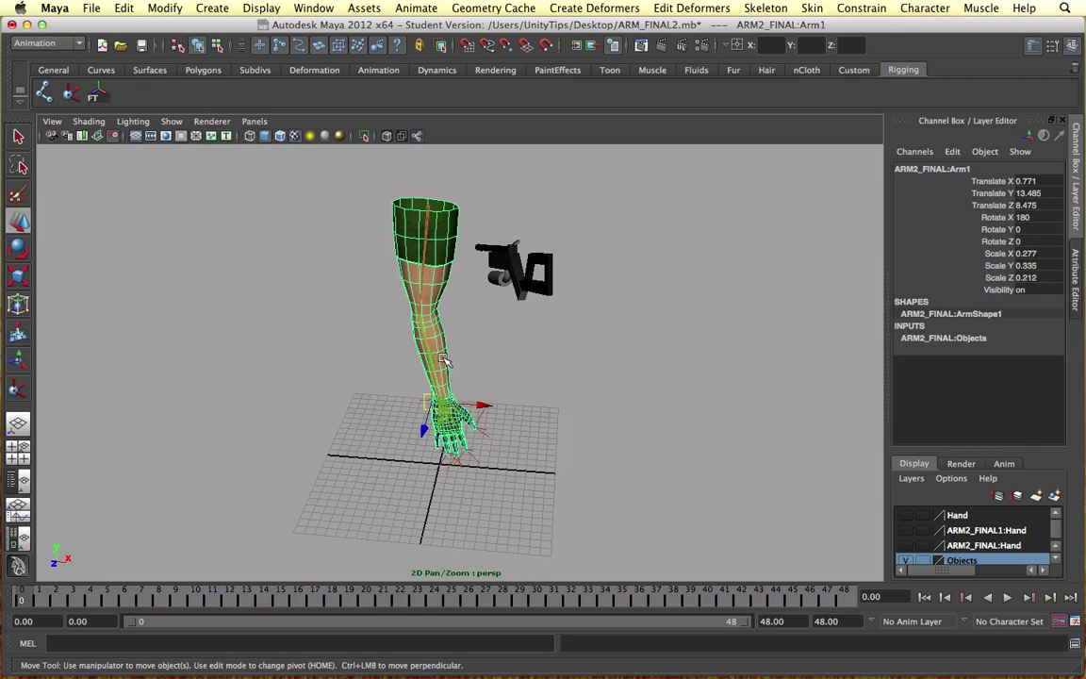
pyautogui.click(424, 206)
pyautogui.keyDown('shift'); pyautogui.click(438, 230); pyautogui.keyUp('shift')
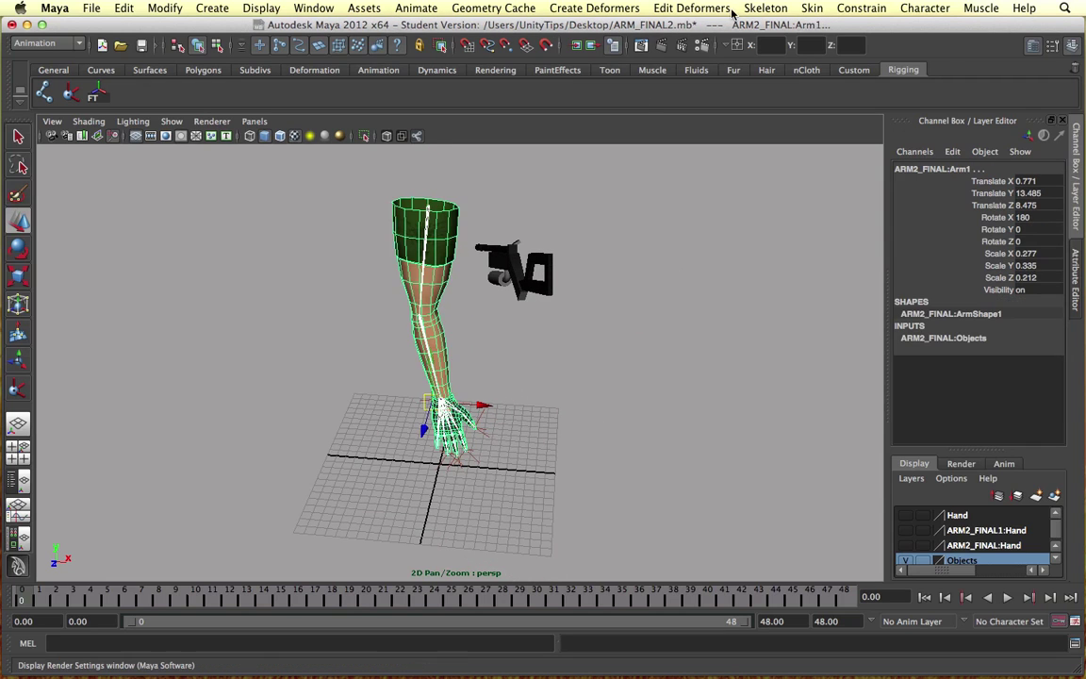
pyautogui.click(810, 7)
pyautogui.moveTo(824, 34)
pyautogui.click(750, 39)
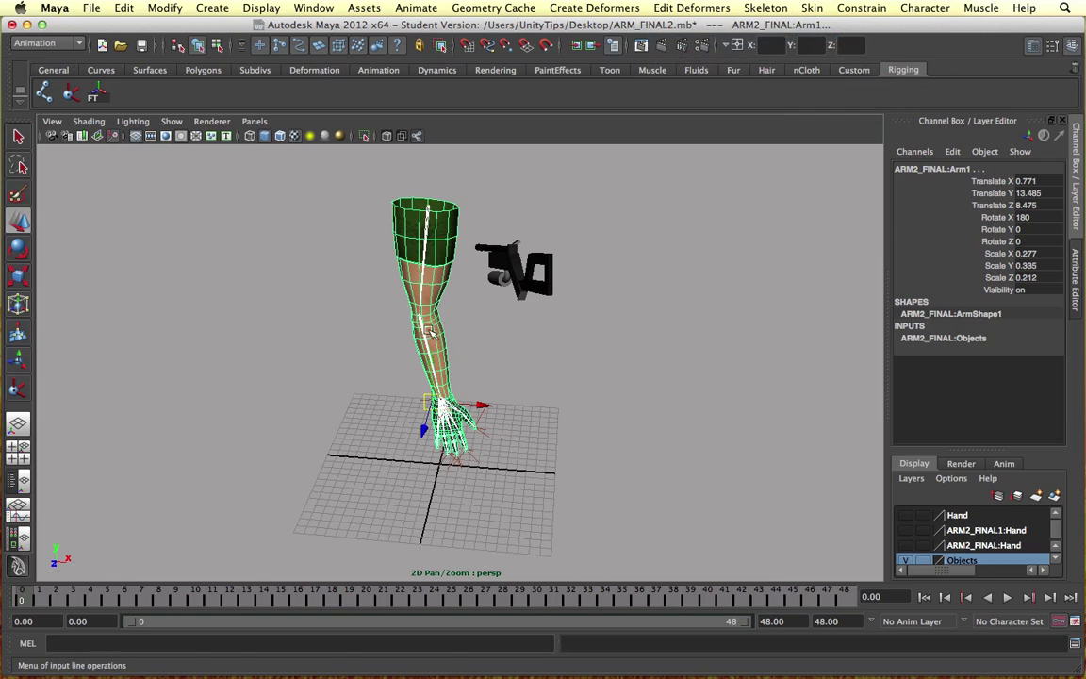
# Step: Pose the bound arm by moving its wrist IK handle outward to about X 6.5, Y 15.6, Z 7.4
pyautogui.click(433, 402)
pyautogui.click(428, 399)
pyautogui.moveTo(441, 405); pyautogui.dragTo(500, 377)
pyautogui.keyDown('alt'); pyautogui.moveTo(628, 288); pyautogui.dragTo(502, 245); pyautogui.keyUp('alt')
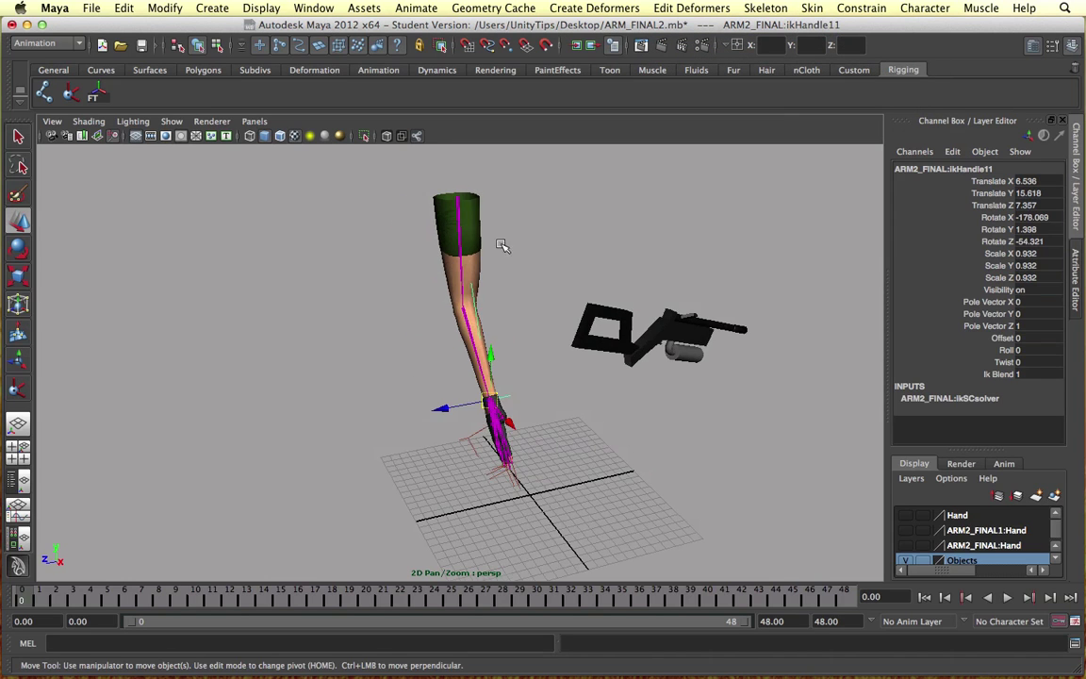
# Step: Detach the posed arm's skin with History set to Bake history
pyautogui.click(487, 205)
pyautogui.click(485, 206)
pyautogui.click(813, 7)
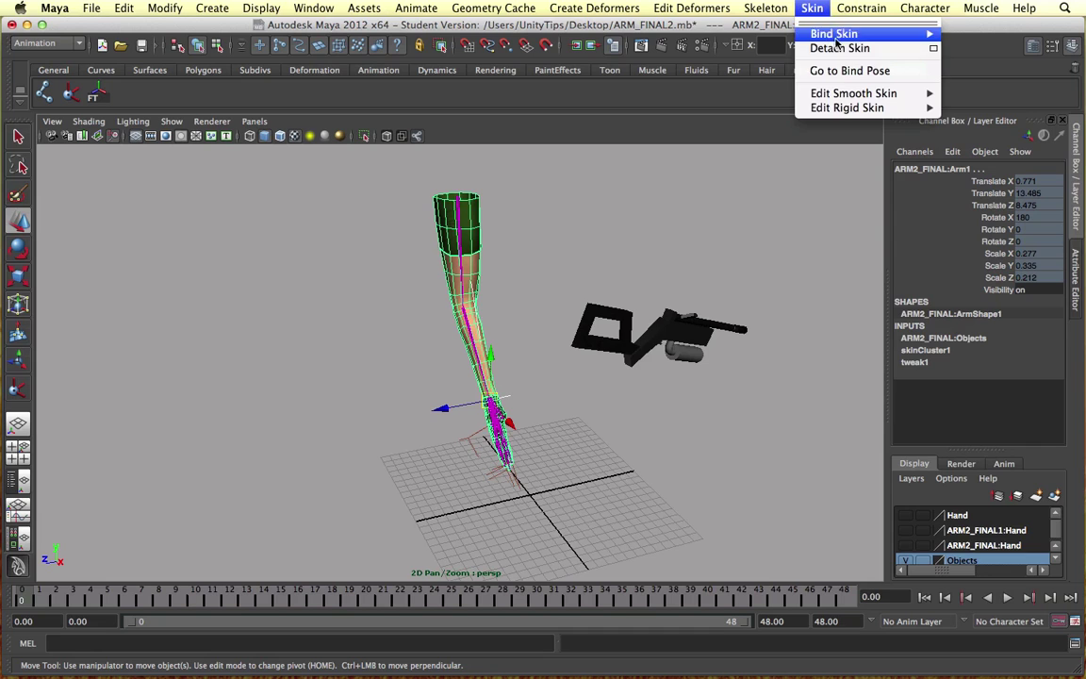
pyautogui.click(933, 48)
pyautogui.keyDown('alt'); pyautogui.moveTo(471, 194); pyautogui.dragTo(574, 219); pyautogui.keyUp('alt')
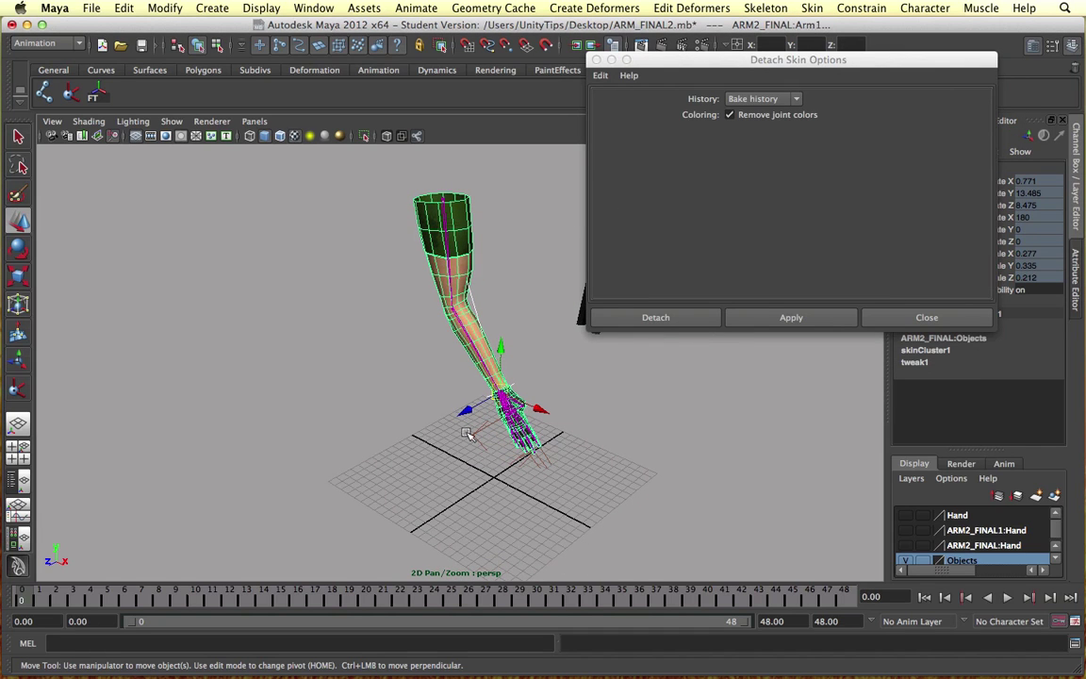
pyautogui.keyDown('alt'); pyautogui.moveTo(436, 339); pyautogui.dragTo(531, 349); pyautogui.keyUp('alt')
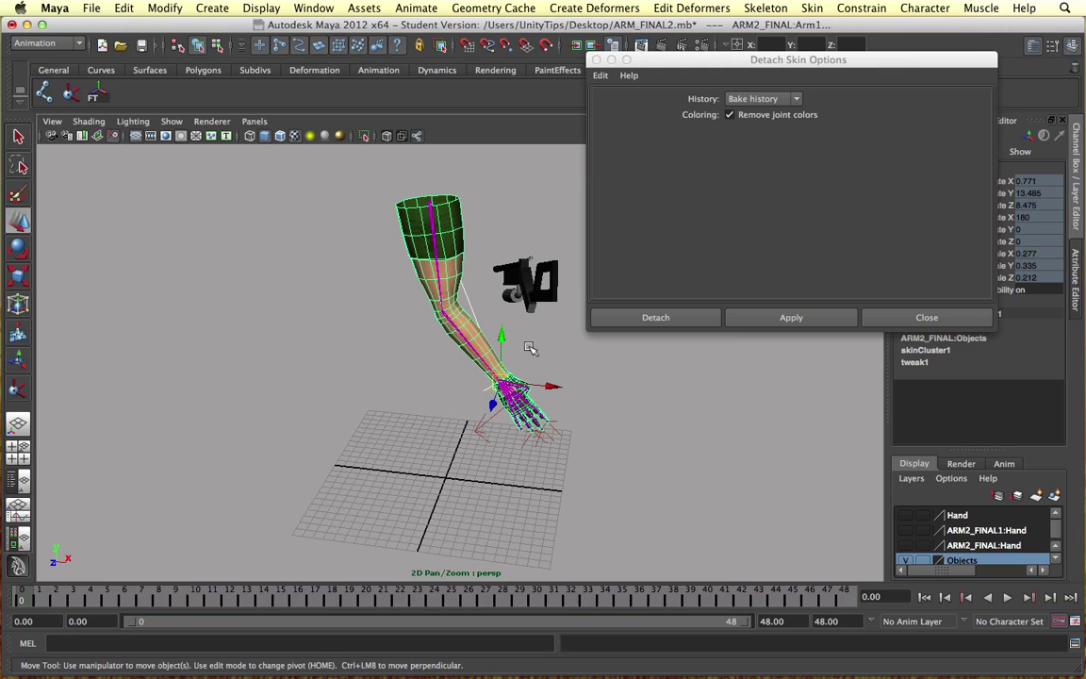
pyautogui.click(764, 98)
pyautogui.click(761, 132)
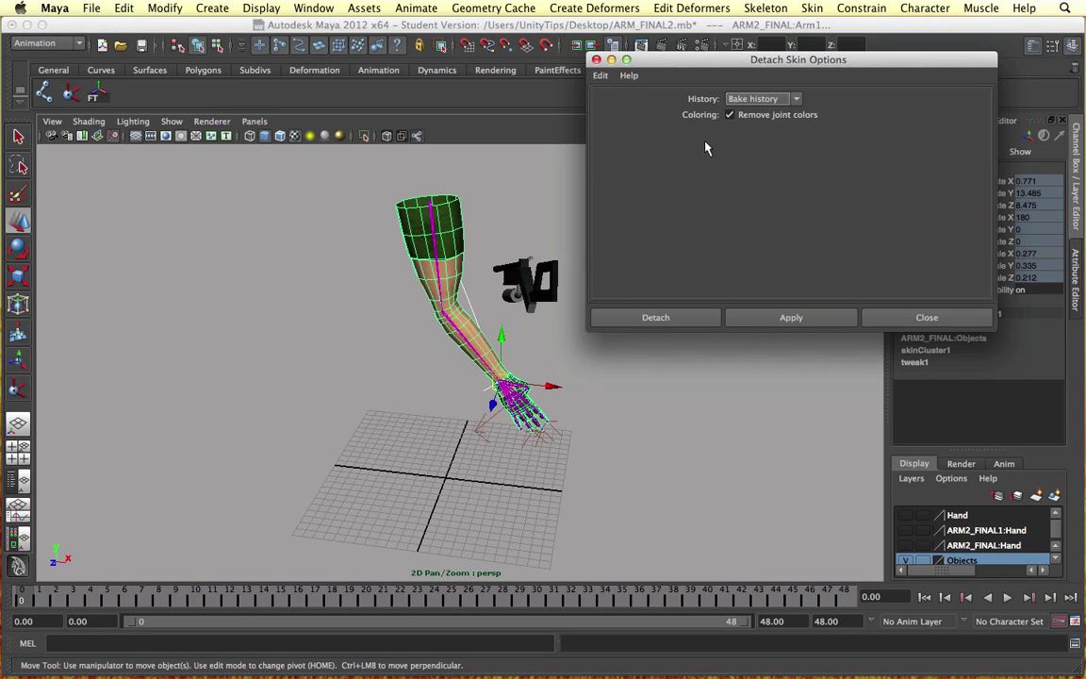
pyautogui.click(672, 317)
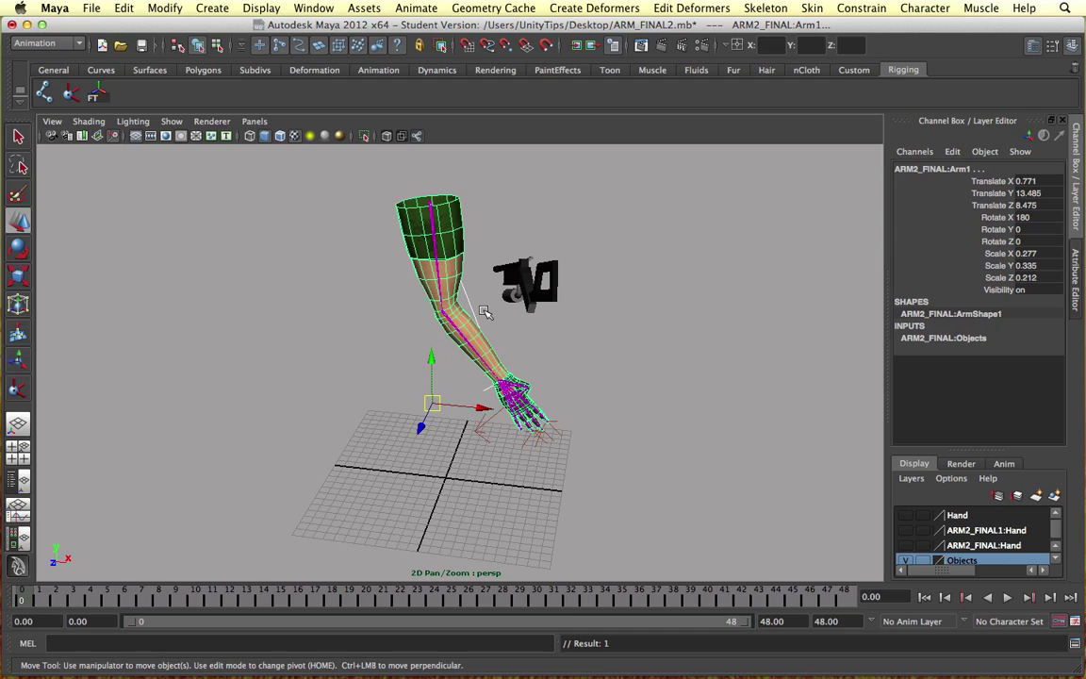
# Step: Test the detached arm by moving its wrist IK handle and undo the move
pyautogui.click(492, 377)
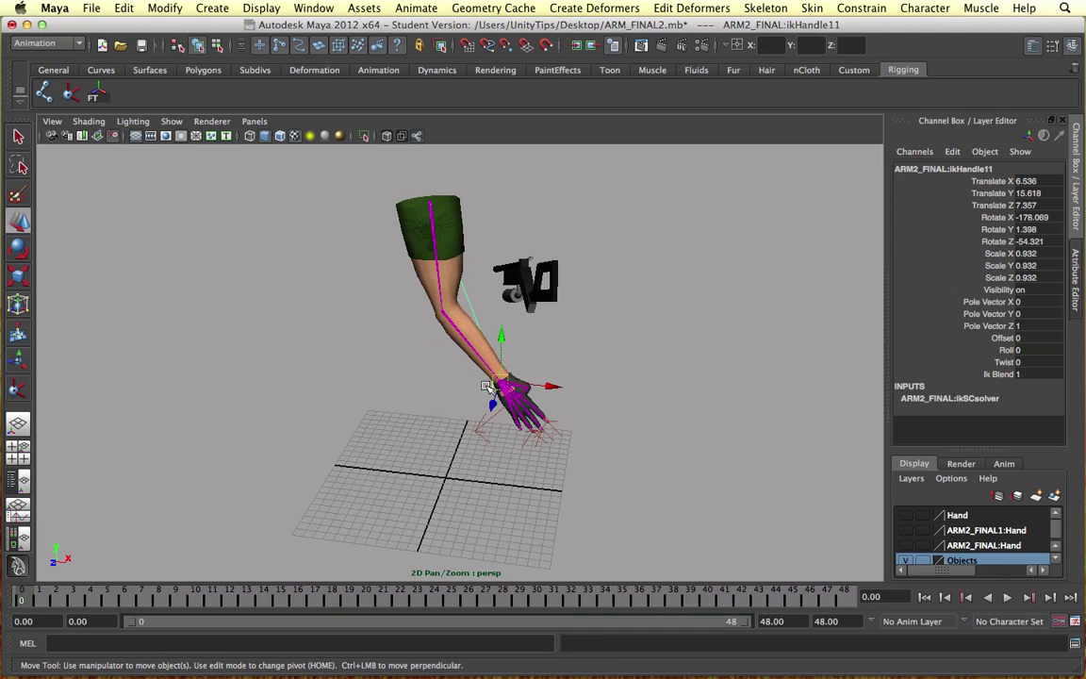
pyautogui.moveTo(497, 379); pyautogui.dragTo(466, 397)
pyautogui.press('z')
# Step: Smooth-bind the baked arm mesh to its joint chain again
pyautogui.click(444, 204)
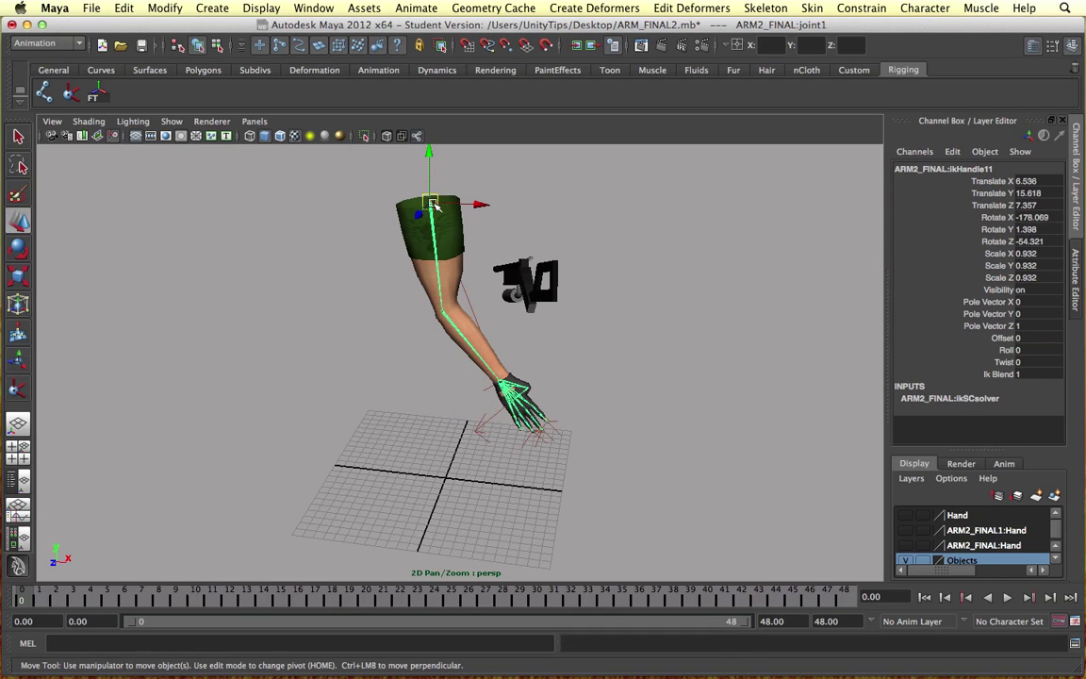
pyautogui.click(812, 7)
pyautogui.moveTo(831, 29)
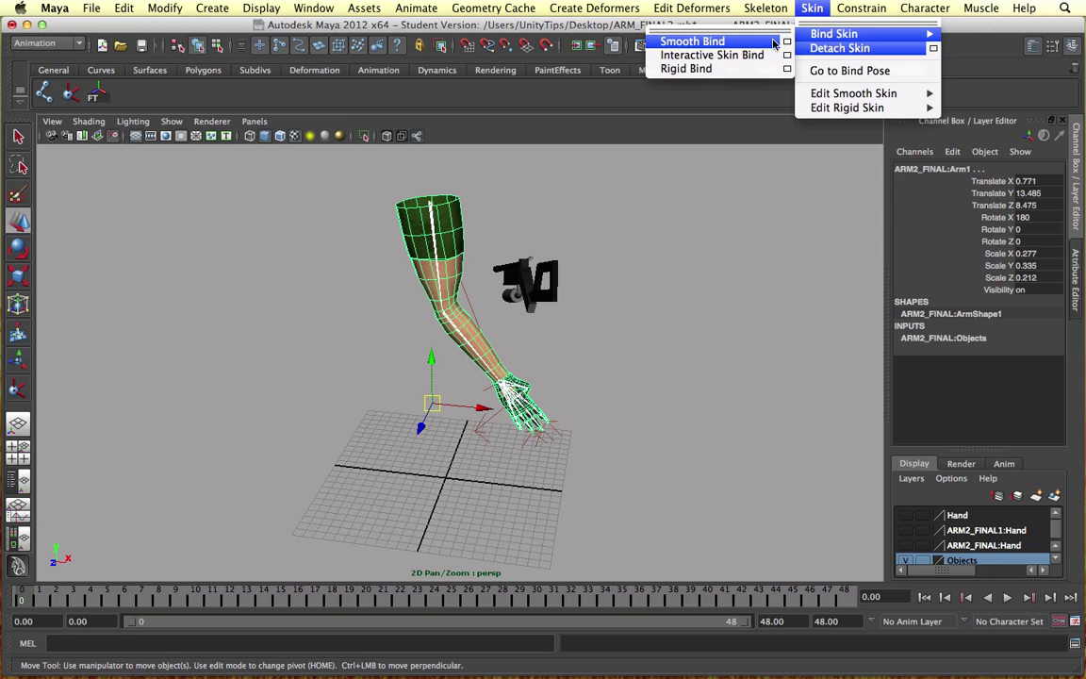
pyautogui.click(698, 38)
# Step: Move the wrist IK handle to the arm's other side, at about X -4.8, Y 15.4, Z 9.7
pyautogui.click(492, 389)
pyautogui.moveTo(492, 390); pyautogui.dragTo(423, 406)
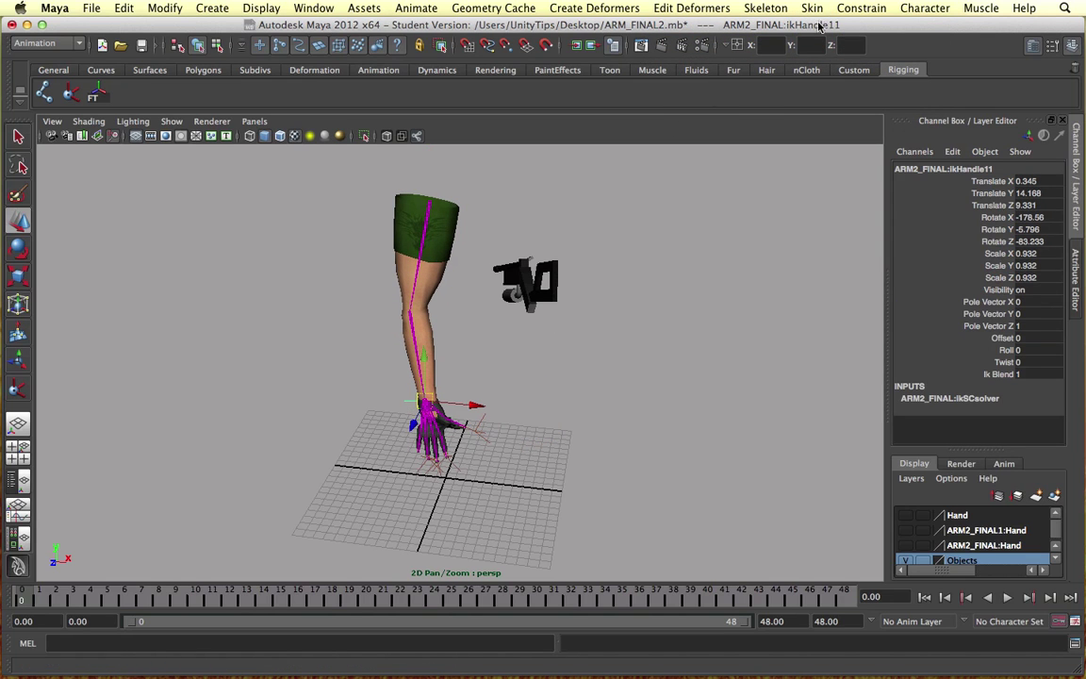
pyautogui.click(408, 398)
pyautogui.click(418, 404)
pyautogui.moveTo(429, 405); pyautogui.dragTo(365, 387)
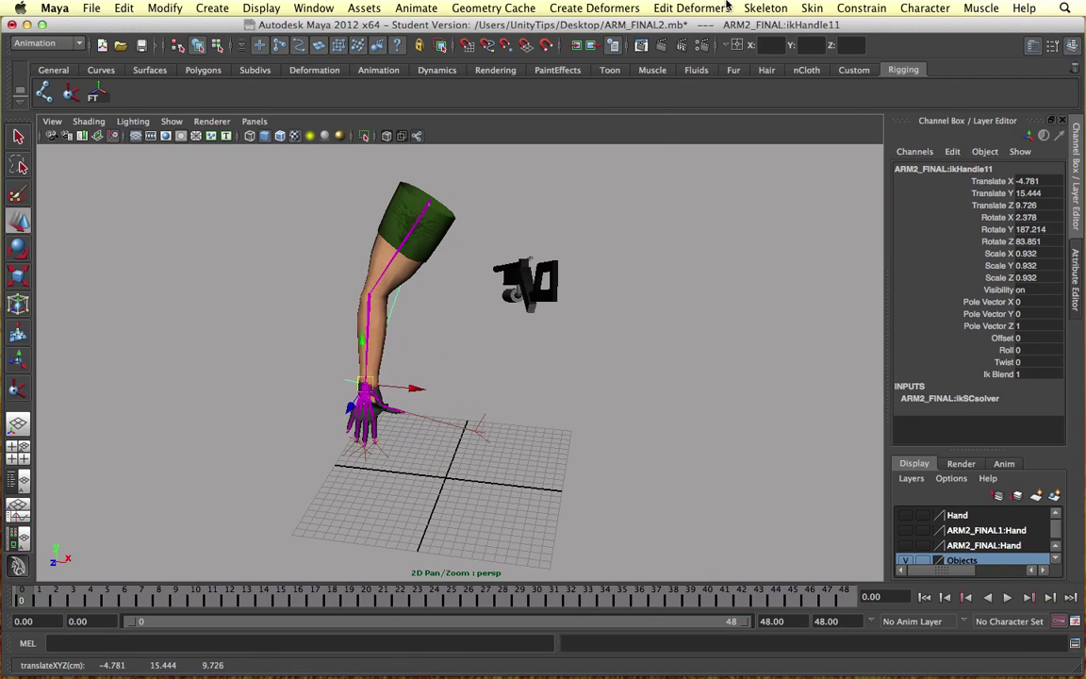
# Step: Detach the arm's skin with History set to Delete history and undo the detach
pyautogui.click(811, 8)
pyautogui.click(839, 46)
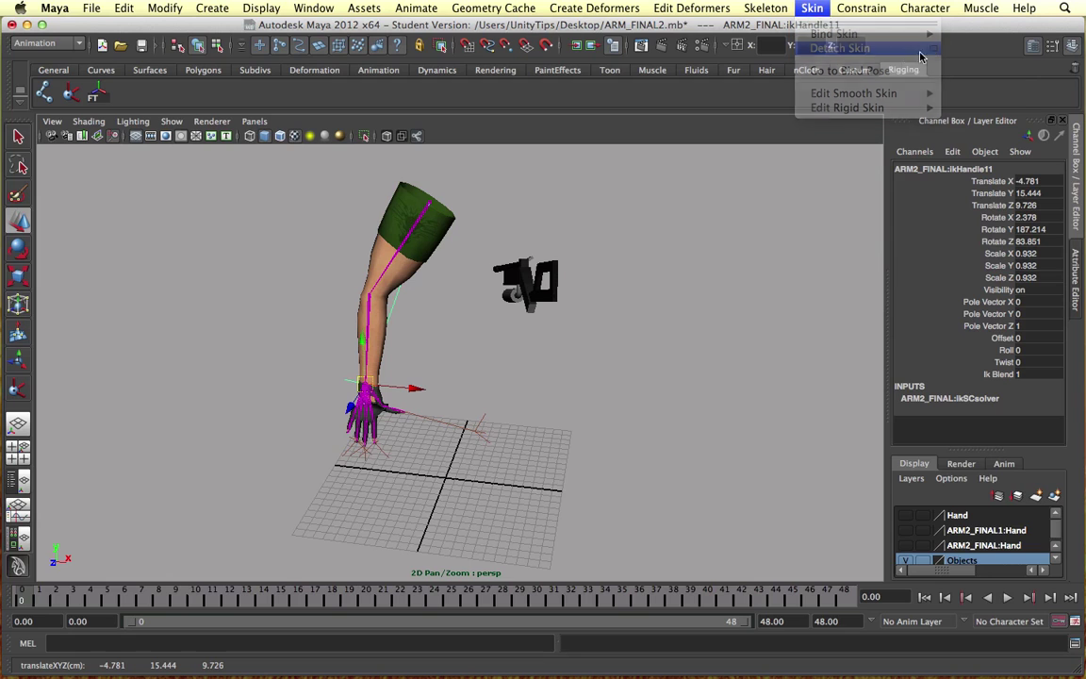
pyautogui.click(753, 99)
pyautogui.click(696, 105)
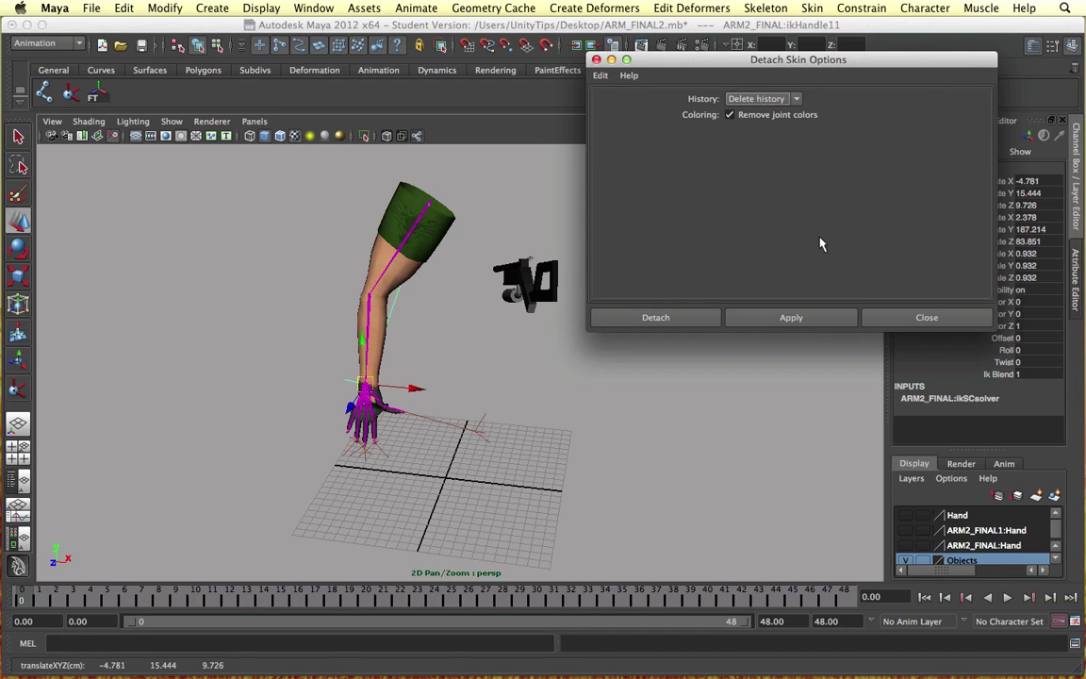
pyautogui.click(673, 318)
pyautogui.click(409, 229)
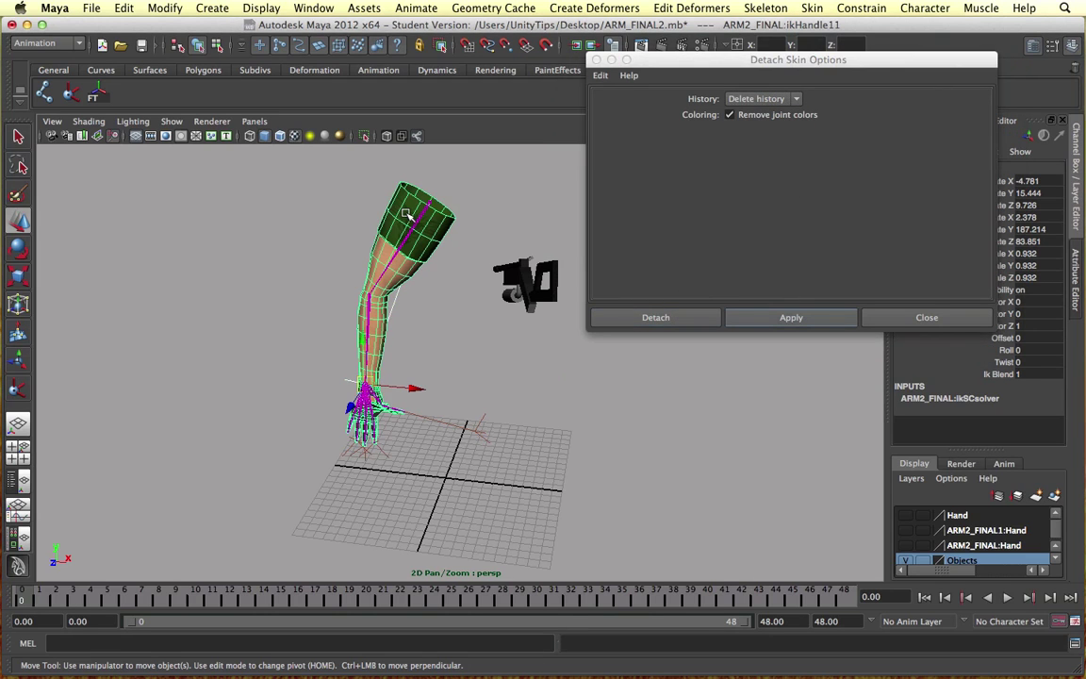
pyautogui.click(685, 318)
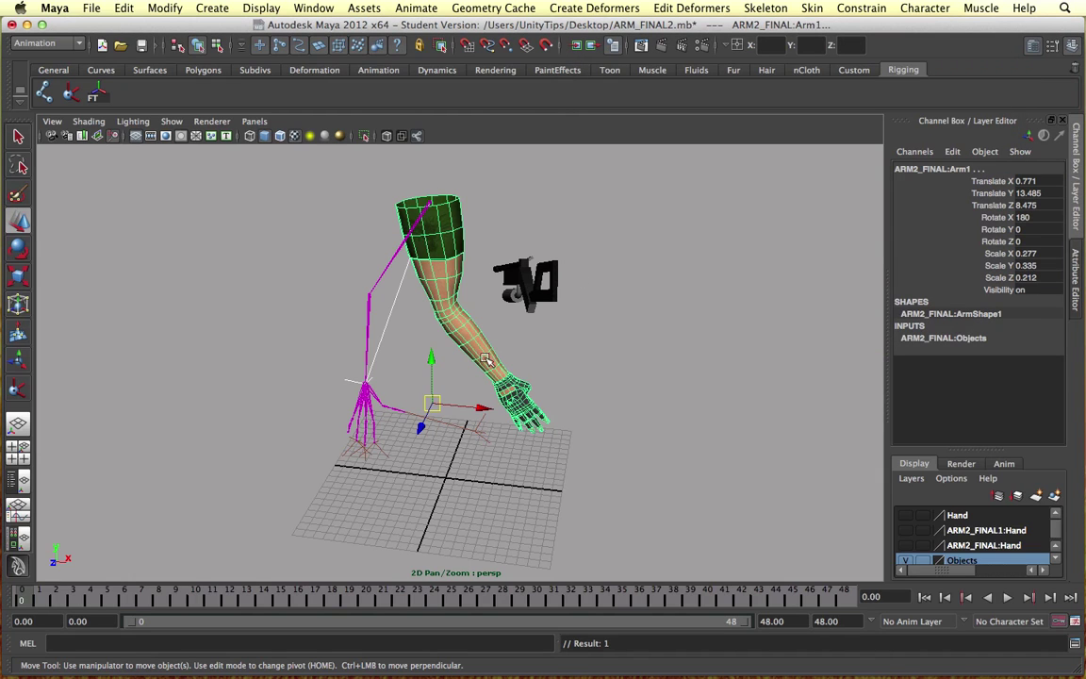
pyautogui.press('super+z')
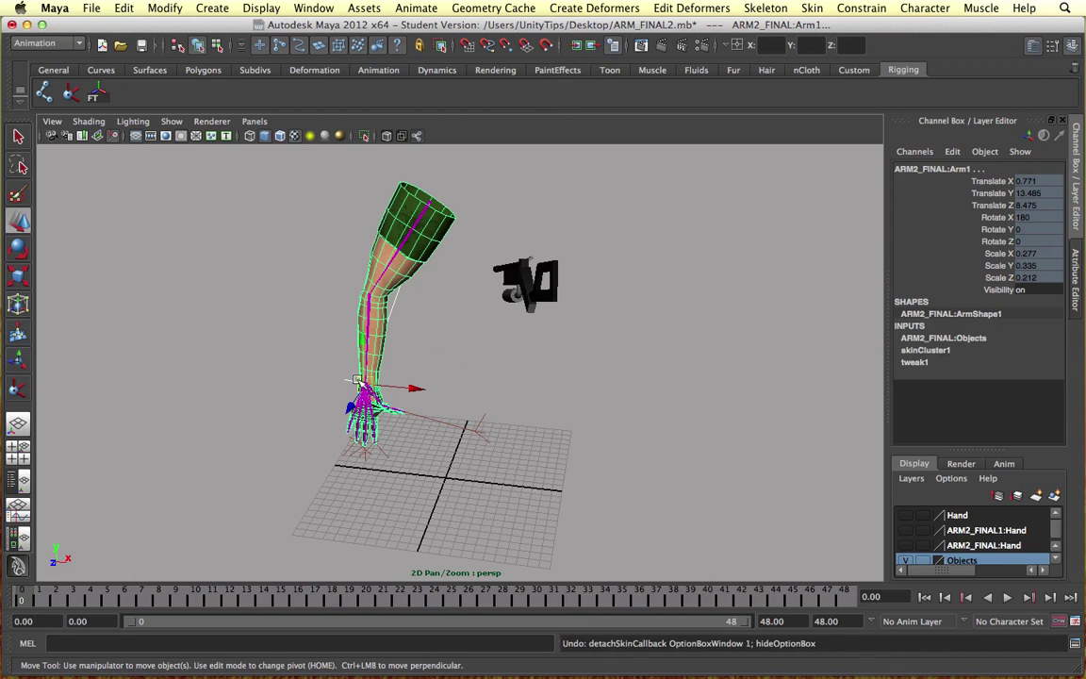
# Step: Delete the remaining arm mesh together with its joint chain
pyautogui.click(487, 346)
pyautogui.scroll(5, 487, 339)
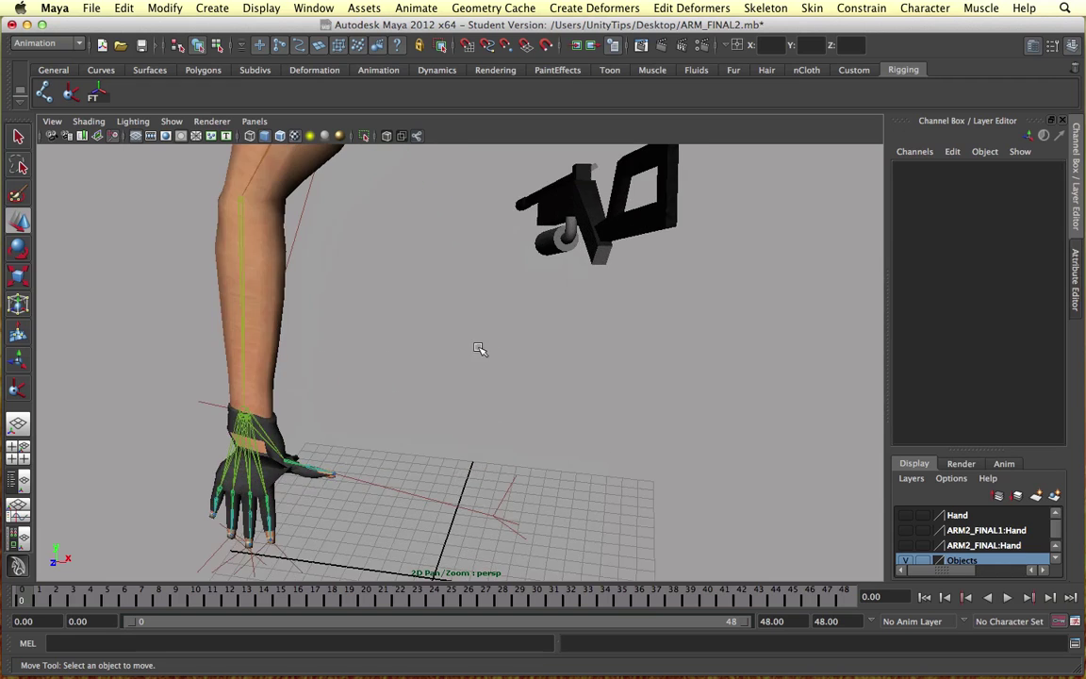
pyautogui.keyDown('alt'); pyautogui.moveTo(480, 349); pyautogui.dragTo(411, 354); pyautogui.keyUp('alt')
pyautogui.keyDown('alt'); pyautogui.moveTo(392, 407); pyautogui.dragTo(445, 479); pyautogui.keyUp('alt')
pyautogui.keyDown('alt'); pyautogui.moveTo(446, 479); pyautogui.dragTo(443, 417, button='middle'); pyautogui.keyUp('alt')
pyautogui.keyDown('alt'); pyautogui.moveTo(443, 417); pyautogui.dragTo(410, 269, button='right'); pyautogui.keyUp('alt')
pyautogui.click(433, 280)
pyautogui.keyDown('shift'); pyautogui.click(397, 274); pyautogui.keyUp('shift')
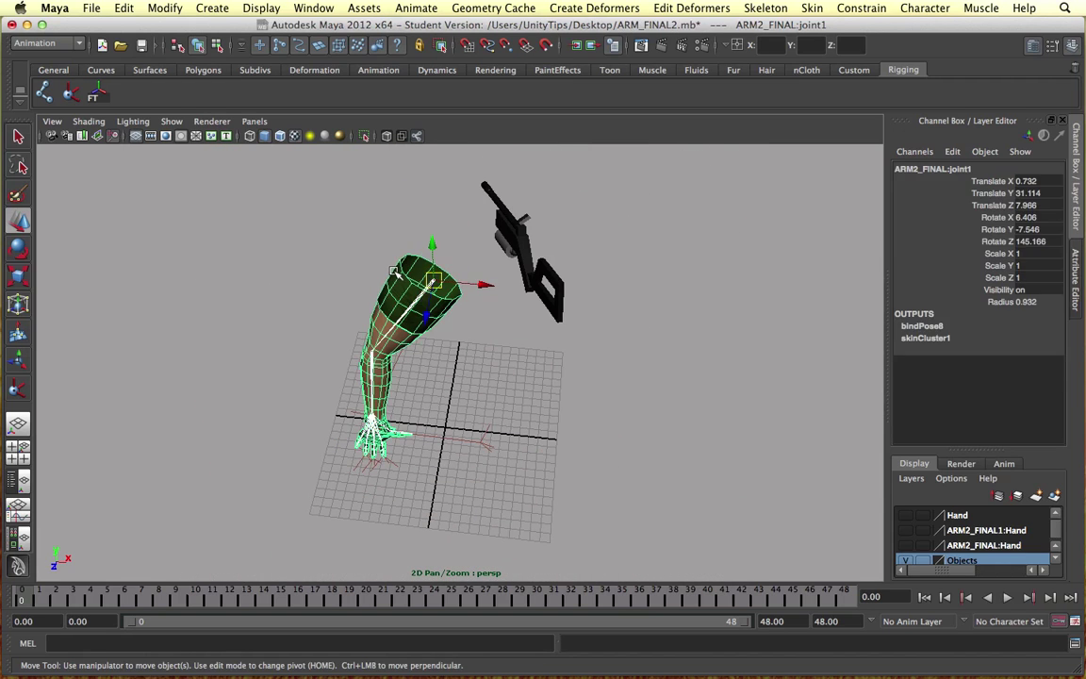
pyautogui.press('BackSpace')
pyautogui.keyDown('alt'); pyautogui.moveTo(421, 269); pyautogui.dragTo(540, 304); pyautogui.keyUp('alt')
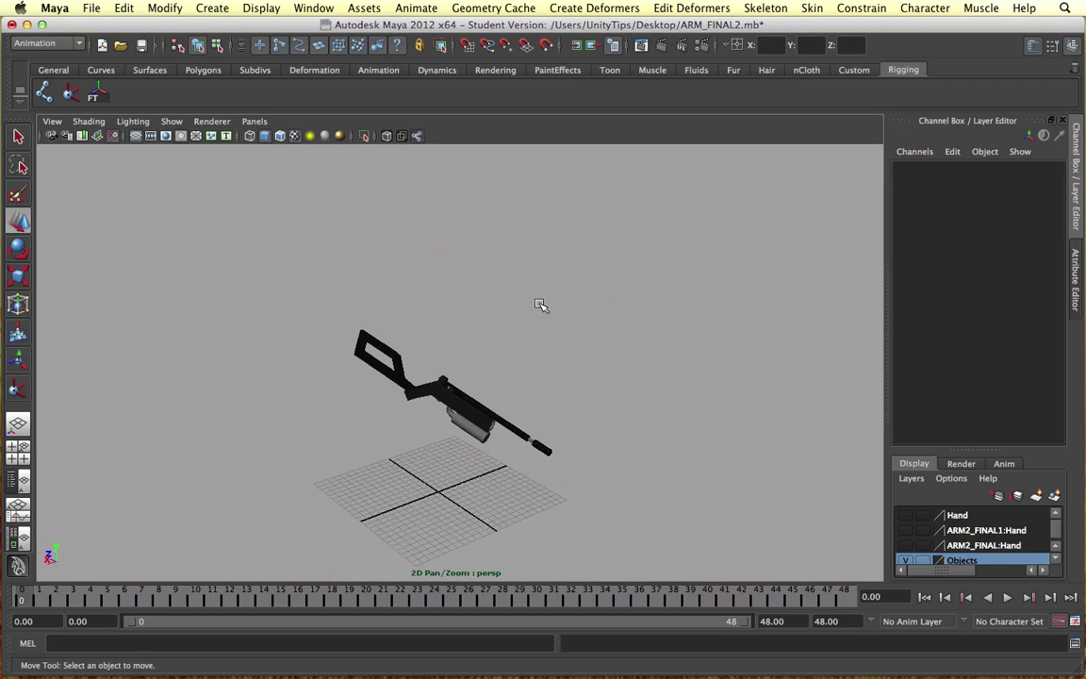